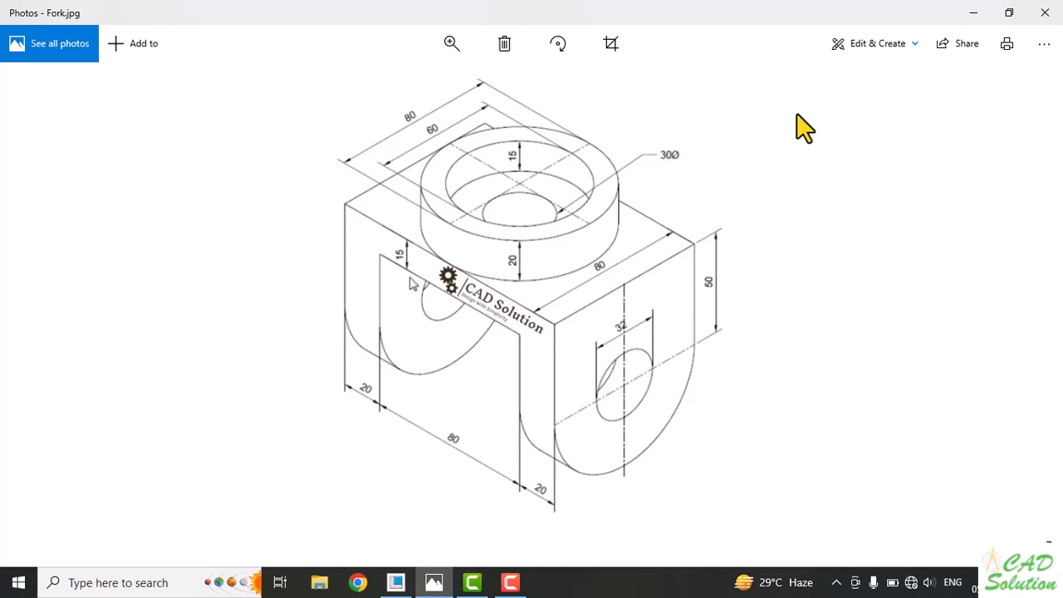
In Creo Parametric, erase undisplayed objects from the session and set the working directory to the Creo Practice folder in My Documents.
left_click(396, 582)
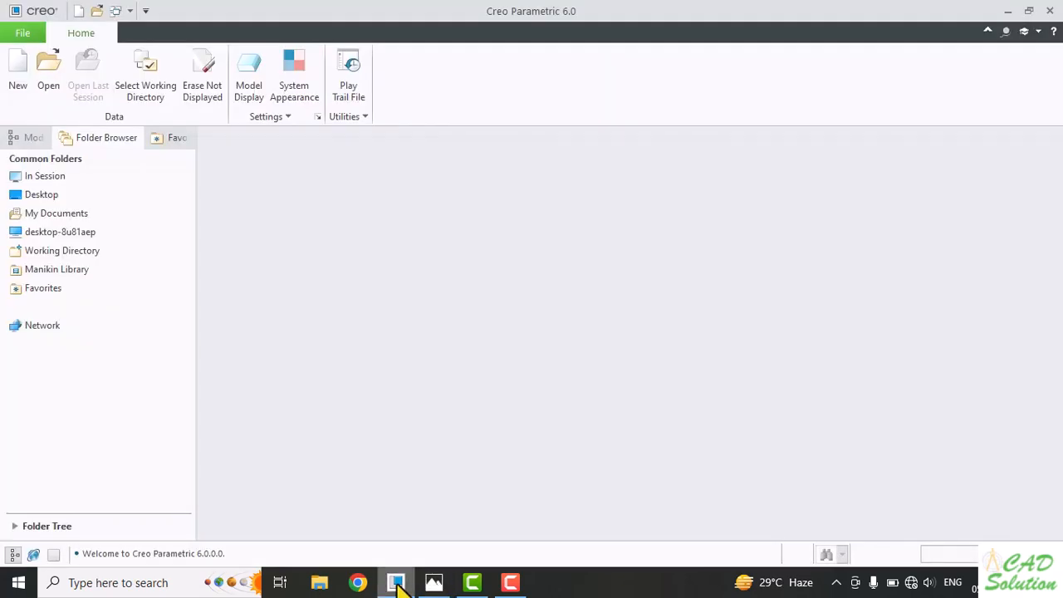
left_click(203, 62)
left_click(144, 64)
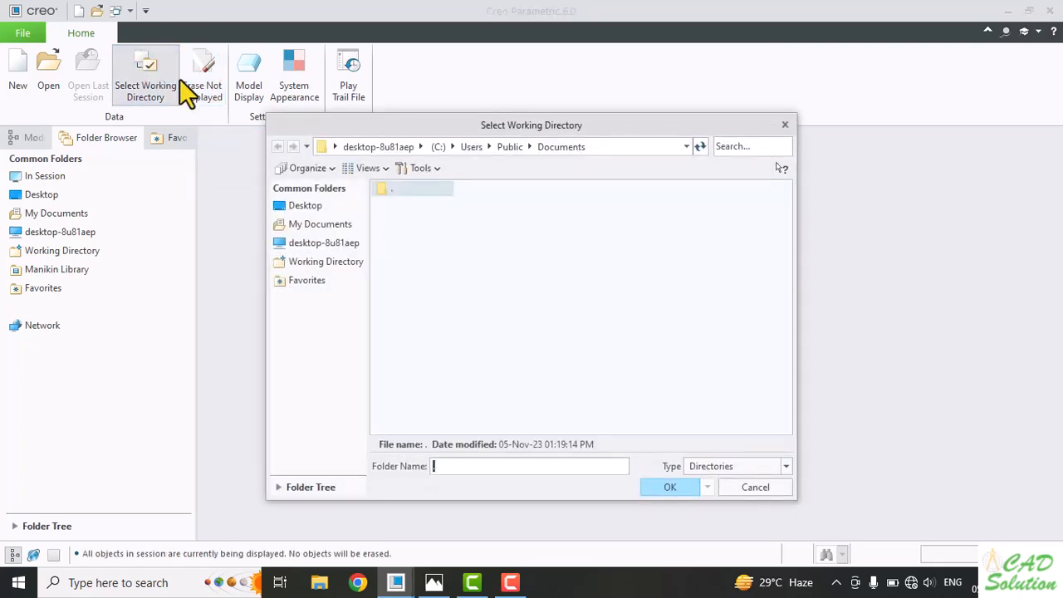
left_click(324, 229)
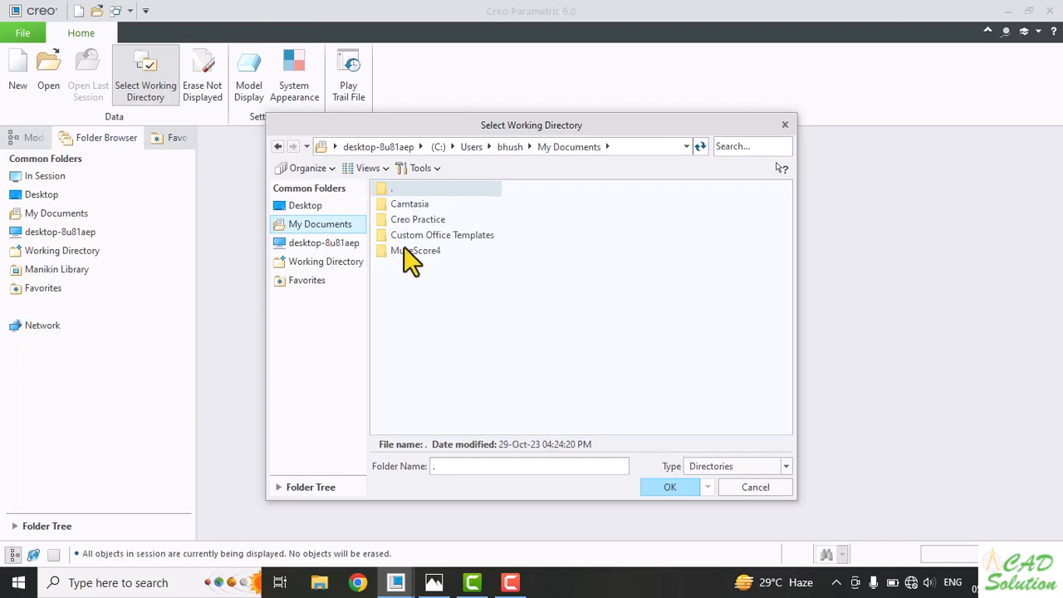
double_click(412, 218)
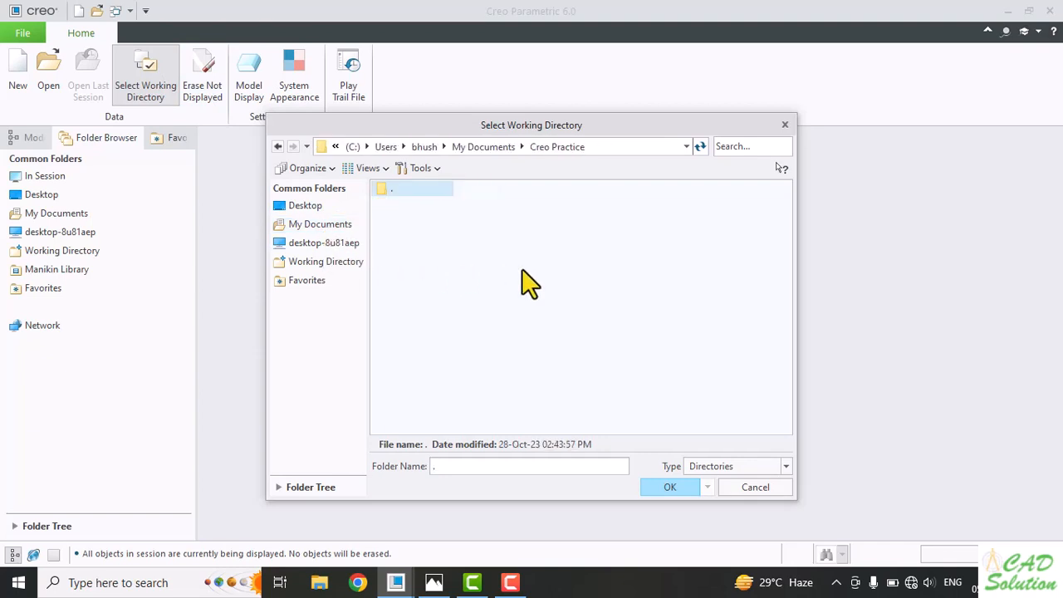
left_click(671, 486)
Create a new solid part named Fork_End from the mmns_part_solid template instead of the default template.
left_click(19, 75)
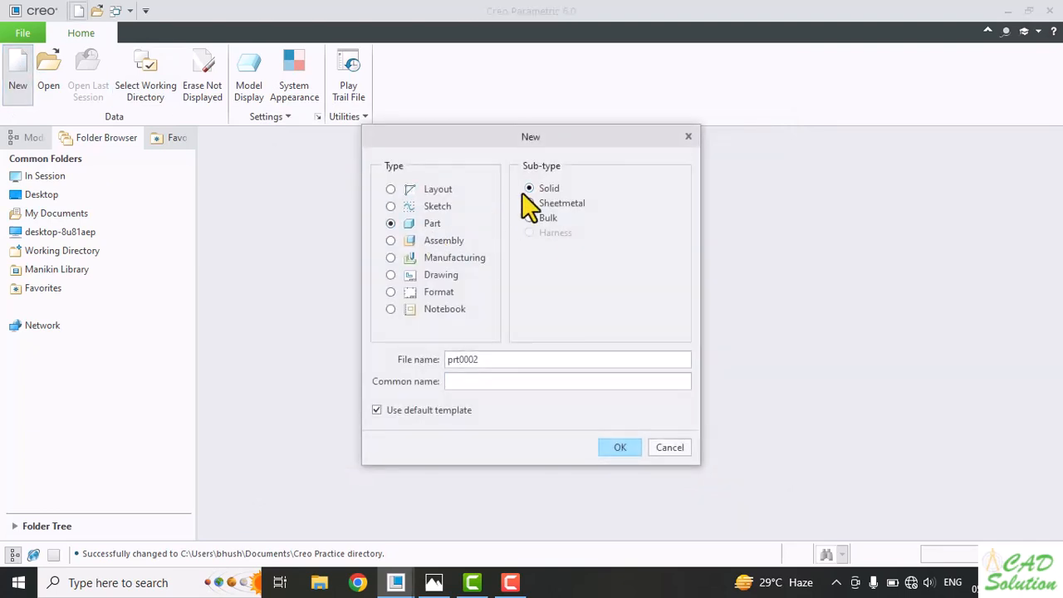
left_click(376, 410)
left_click_drag(493, 362, 405, 367)
type("Fork_End")
left_click(625, 445)
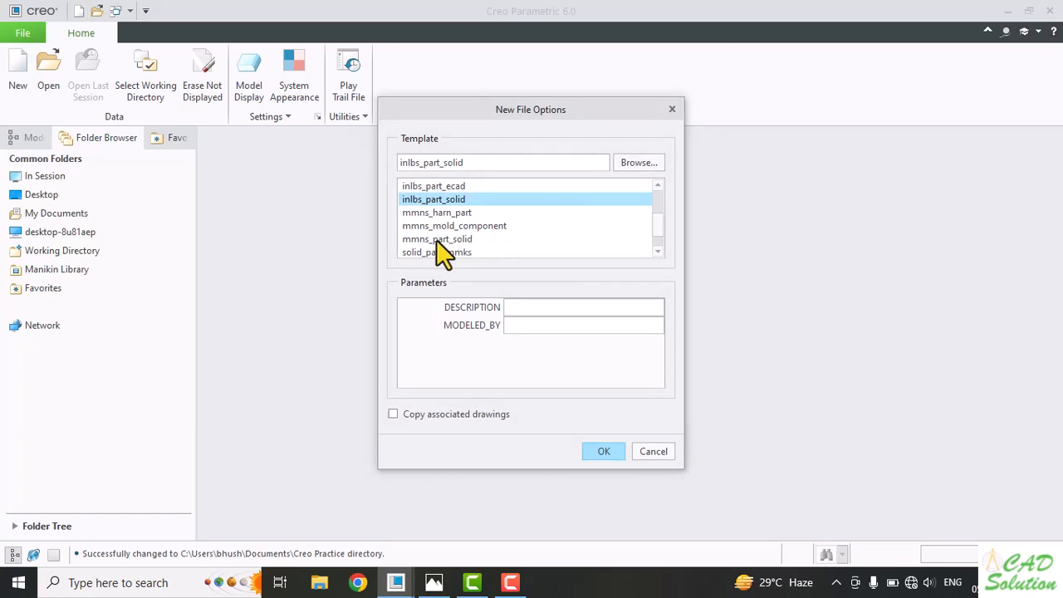
left_click(436, 239)
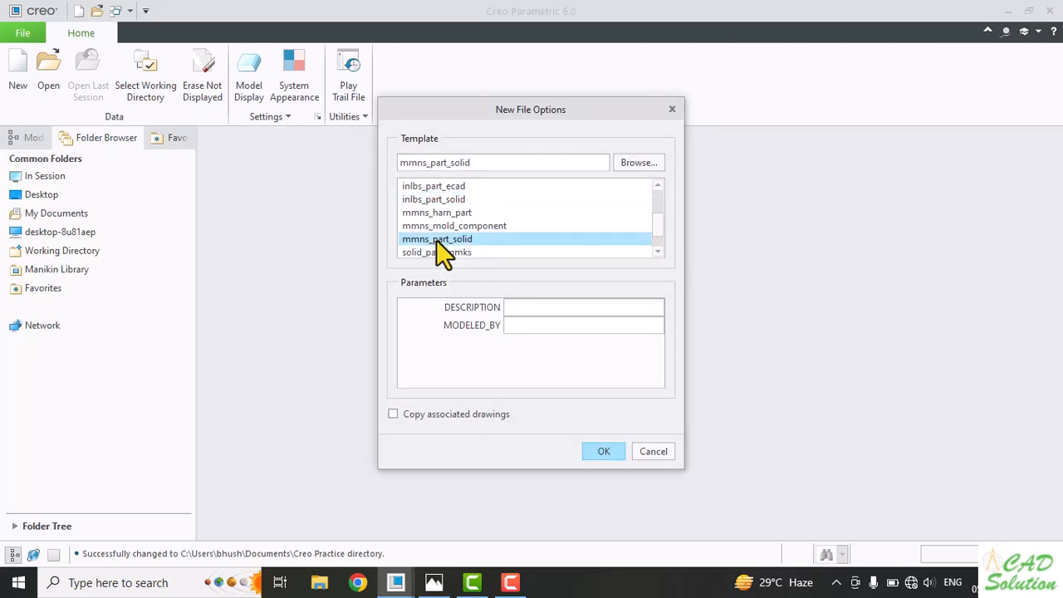
left_click(603, 451)
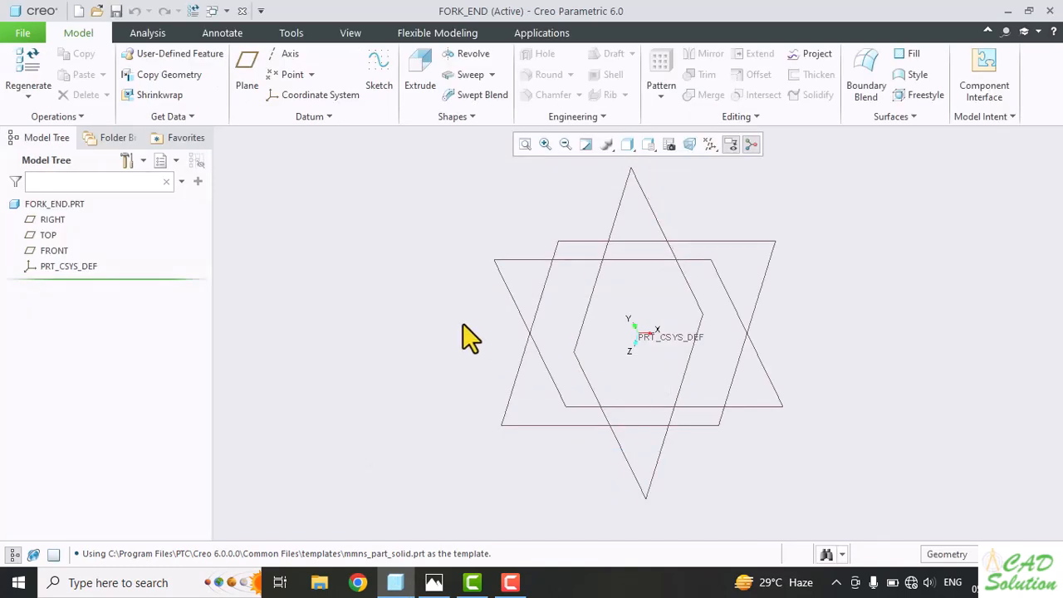
Start an extrusion on the FRONT plane and sketch a center rectangle about 276 mm wide and 335 mm high, centred on the origin.
left_click(690, 270)
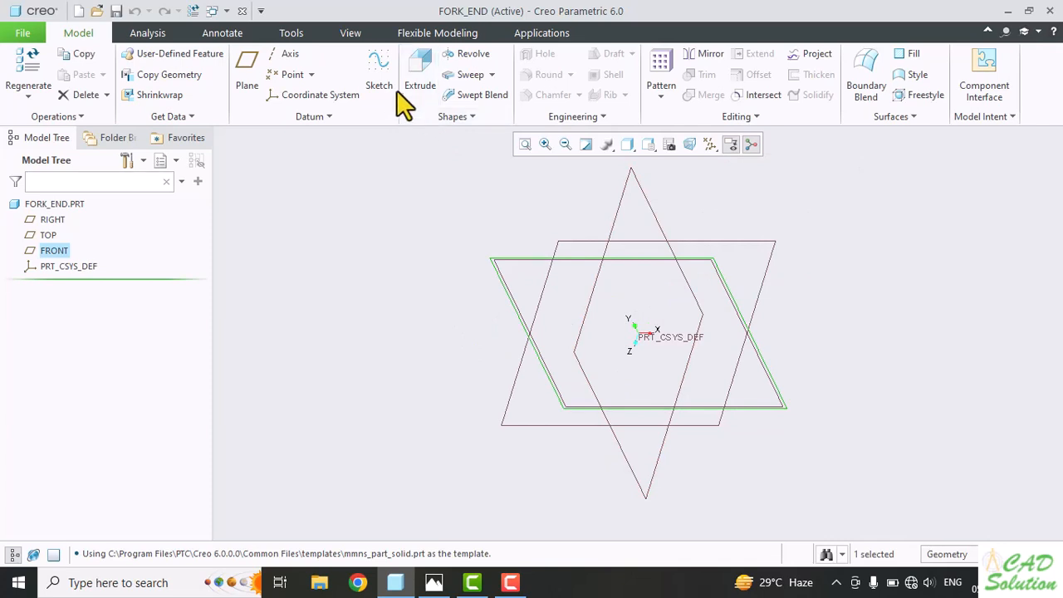
left_click(428, 59)
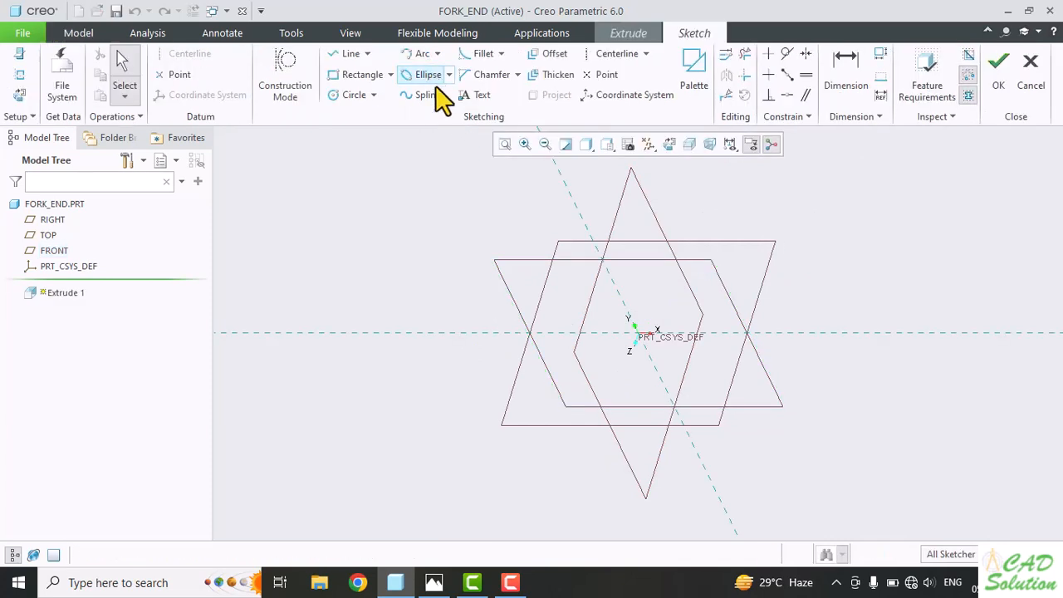
left_click(669, 143)
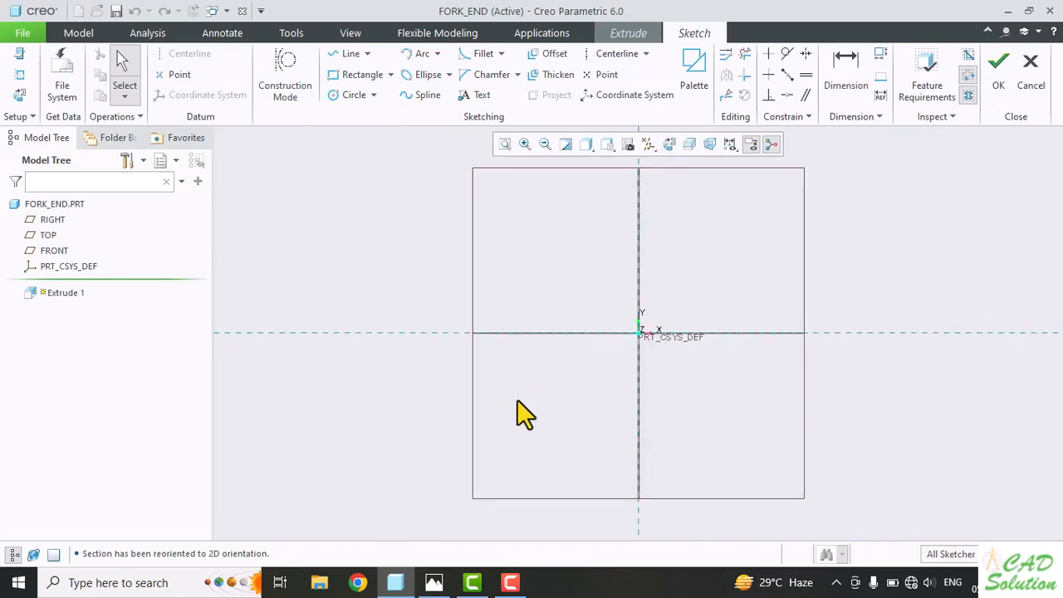
left_click(433, 582)
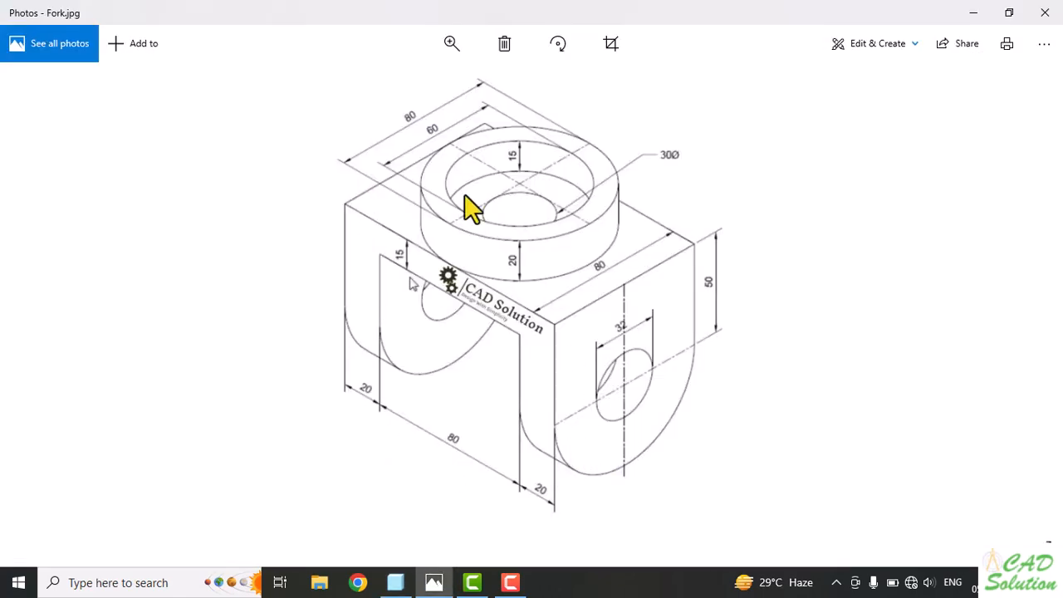
key("alt+Tab")
left_click(390, 75)
left_click(375, 128)
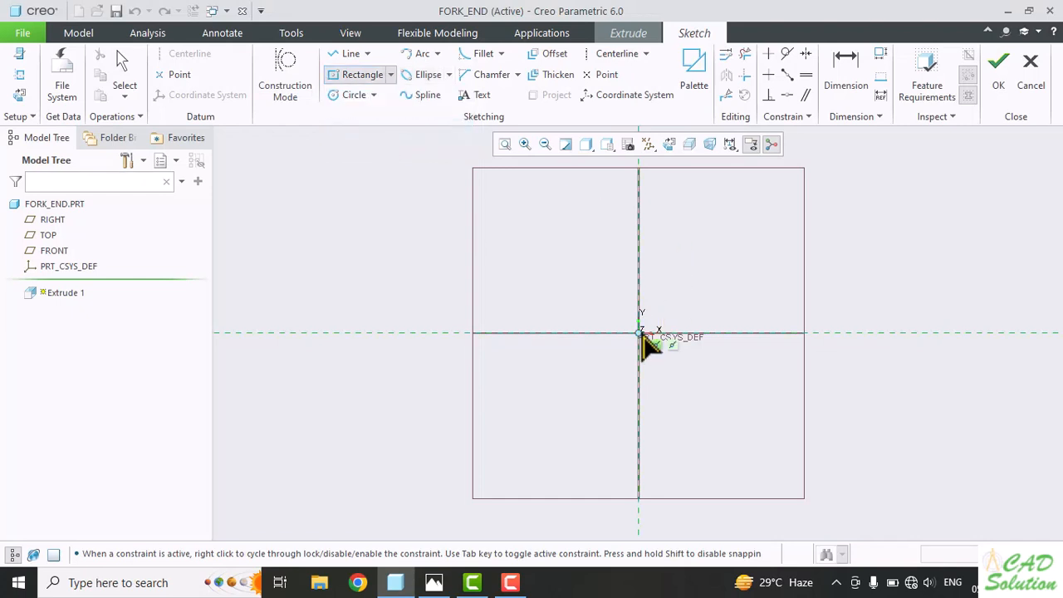
left_click(638, 334)
left_click(729, 224)
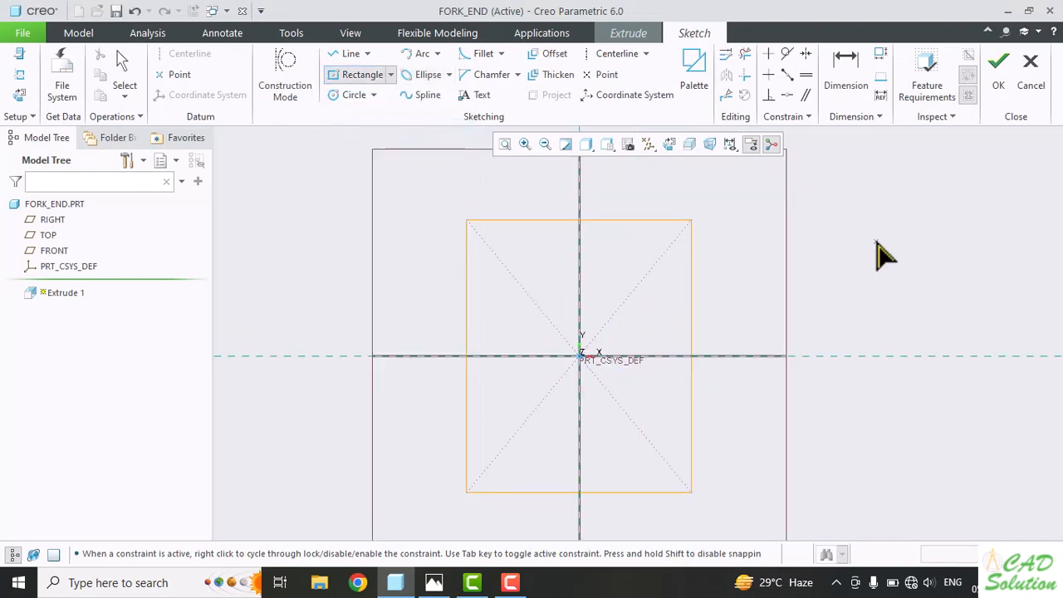
middle_click(877, 243)
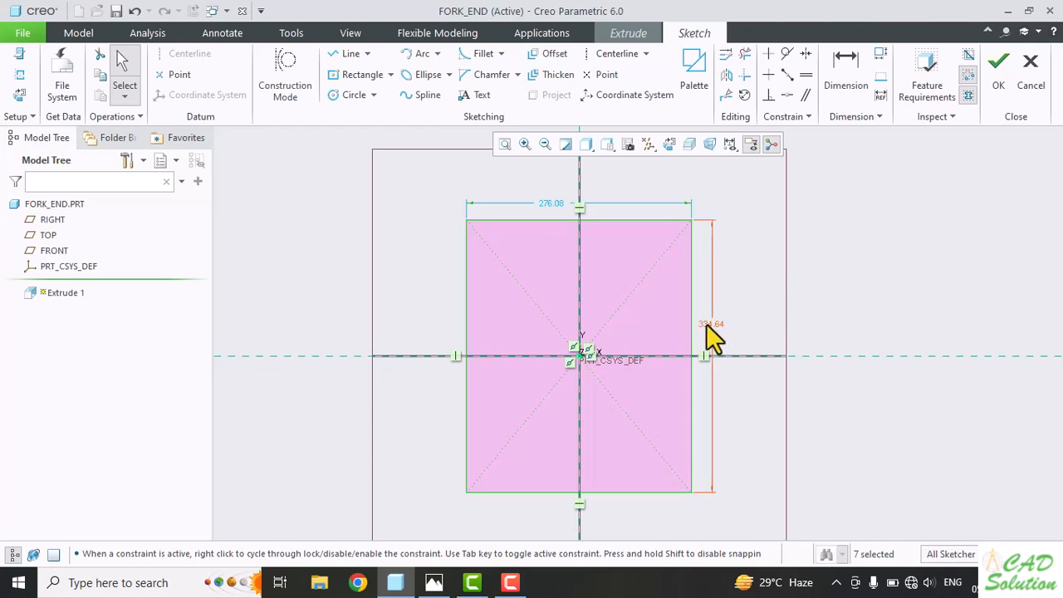
Set the rectangle's width to 120 mm and height to 110 mm, and finish the sketch.
double_click(549, 204)
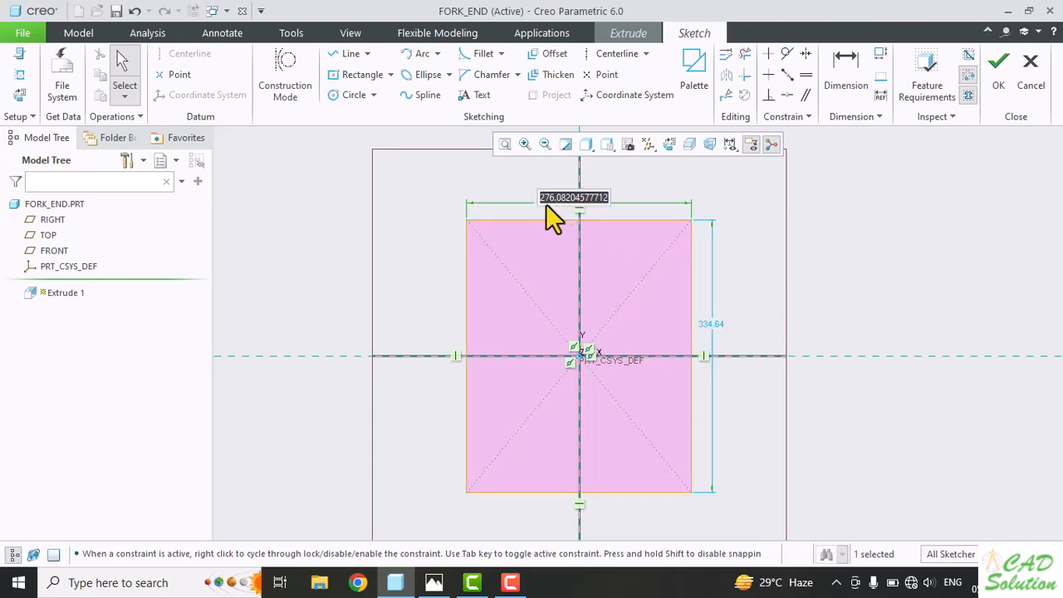
type("120")
key("Return")
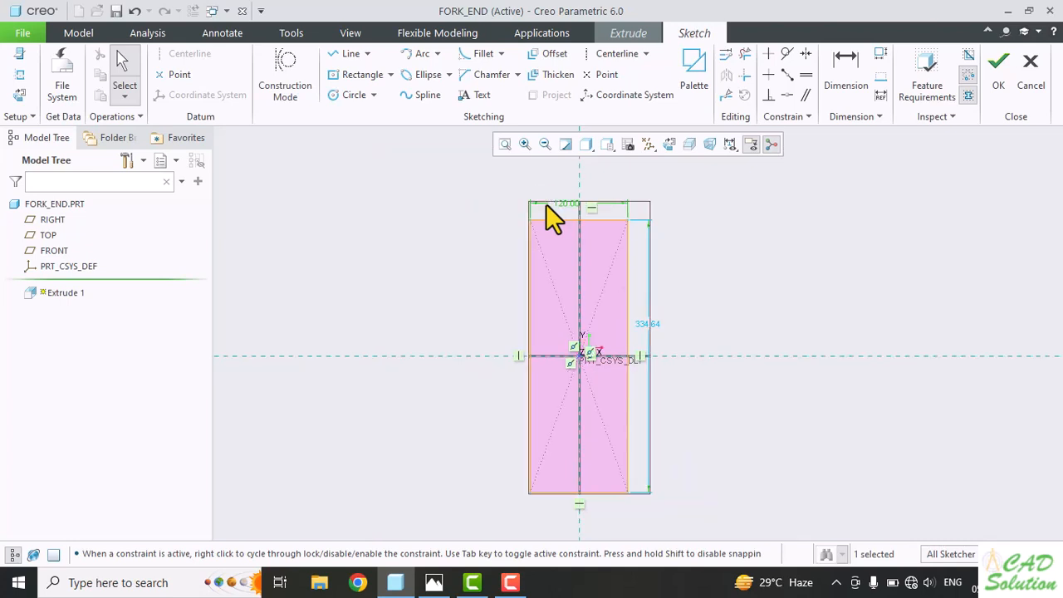
double_click(646, 324)
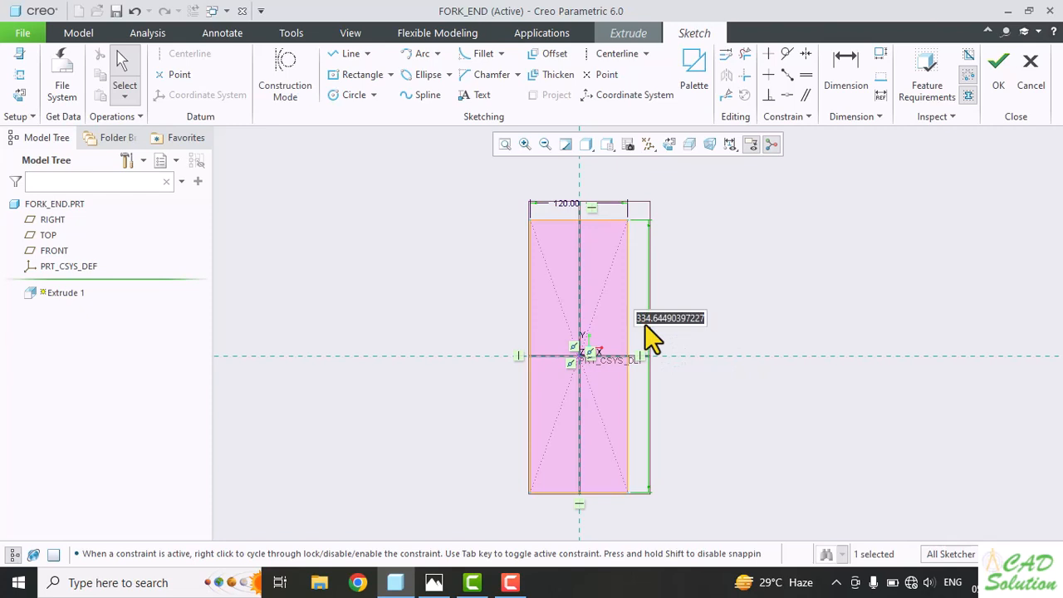
type("110")
key("Return")
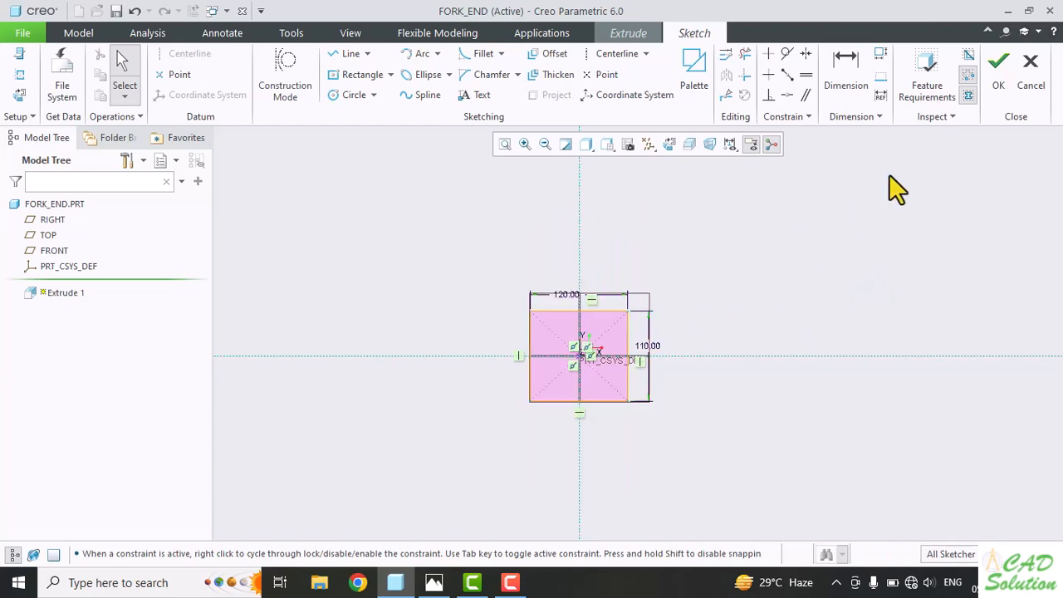
left_click(1001, 70)
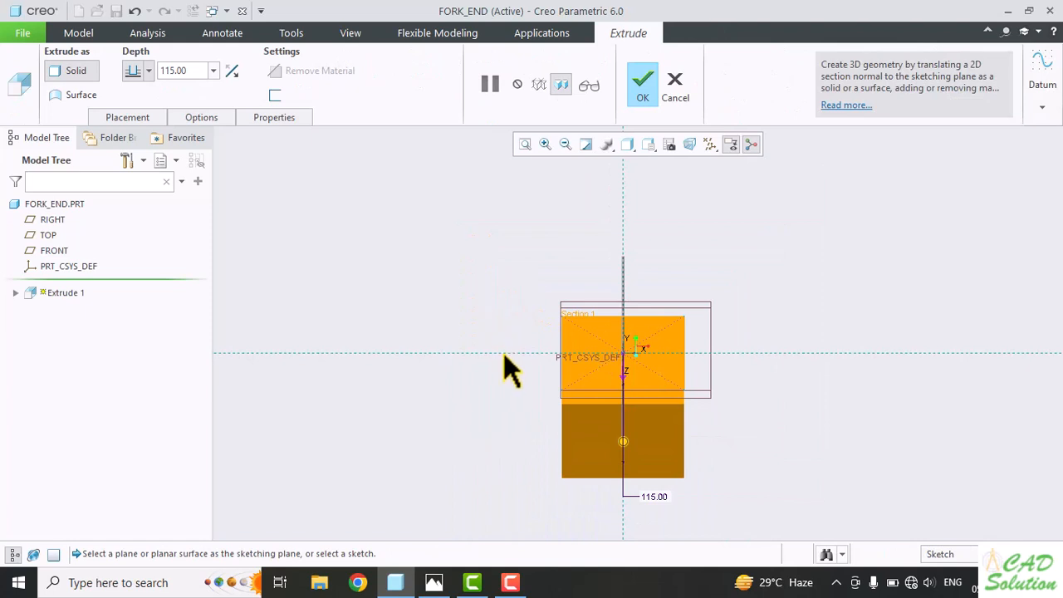
Extrude the rectangle as a solid to a depth of 80 mm, symmetric about the sketch plane.
double_click(197, 71)
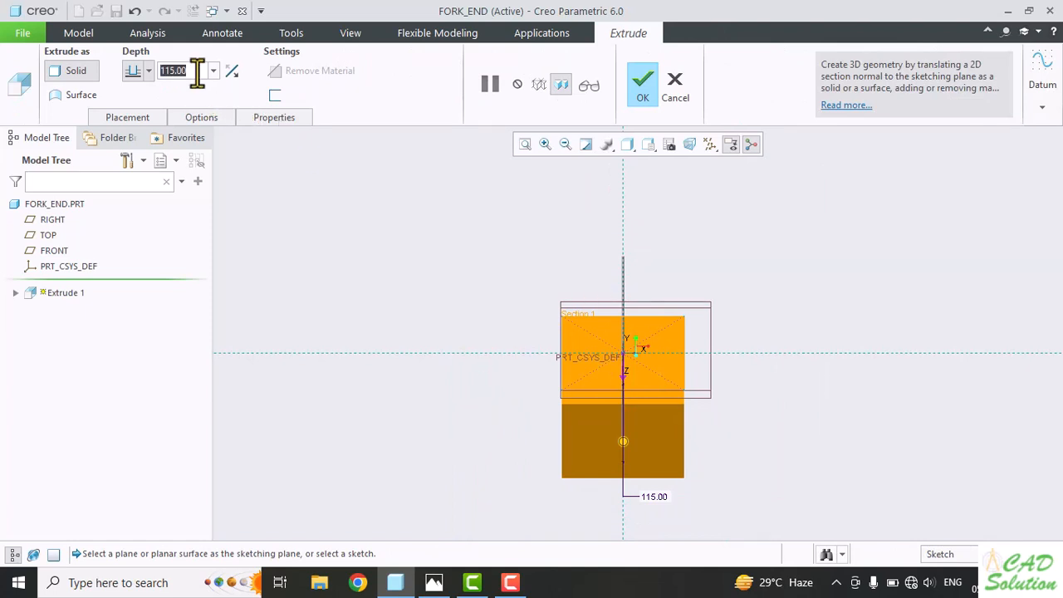
type("5")
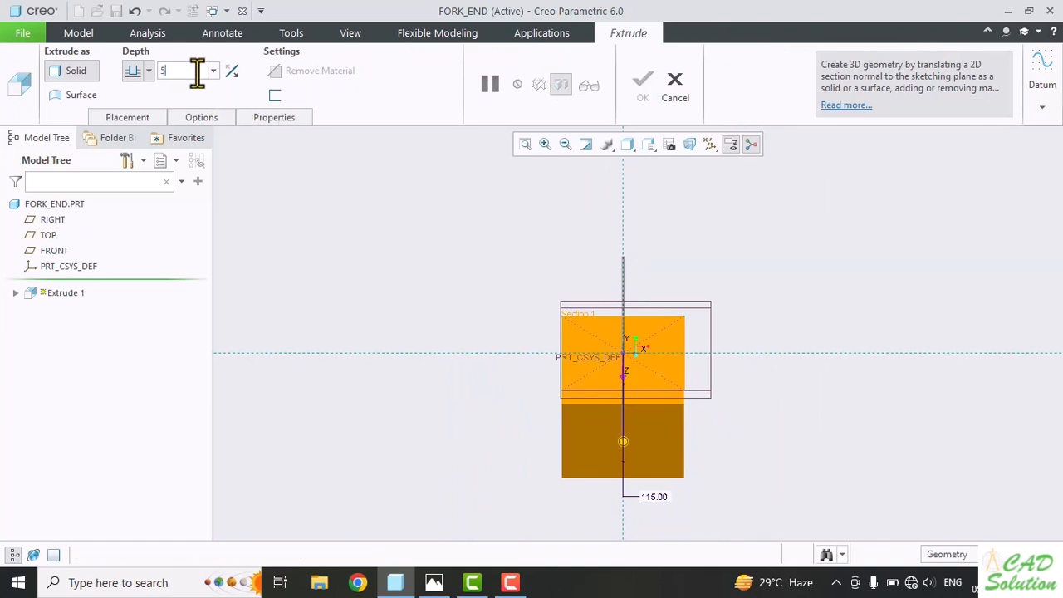
key("BackSpace")
type("80")
key("Return")
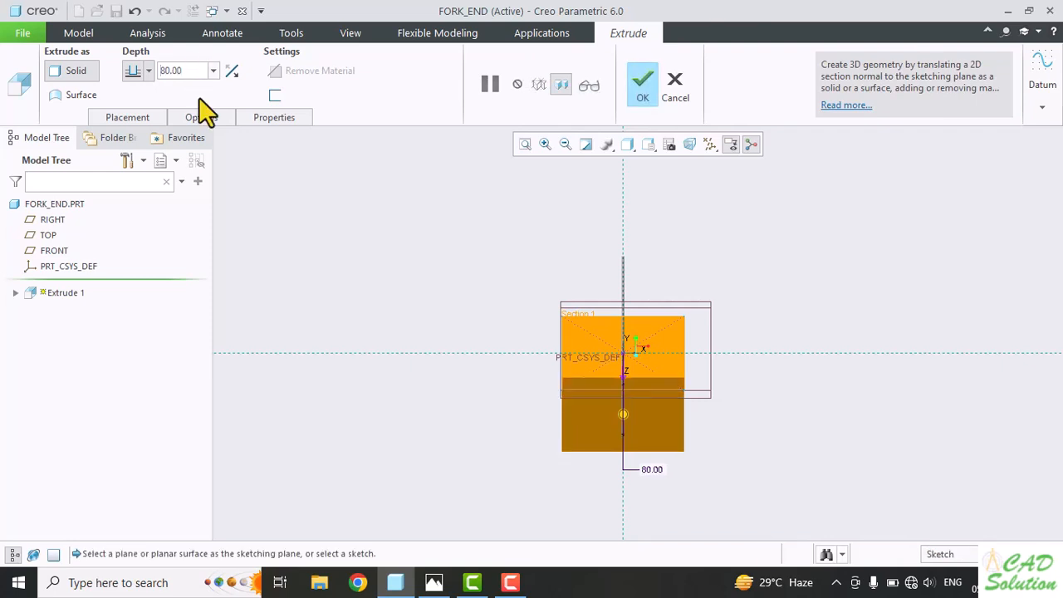
left_click(150, 70)
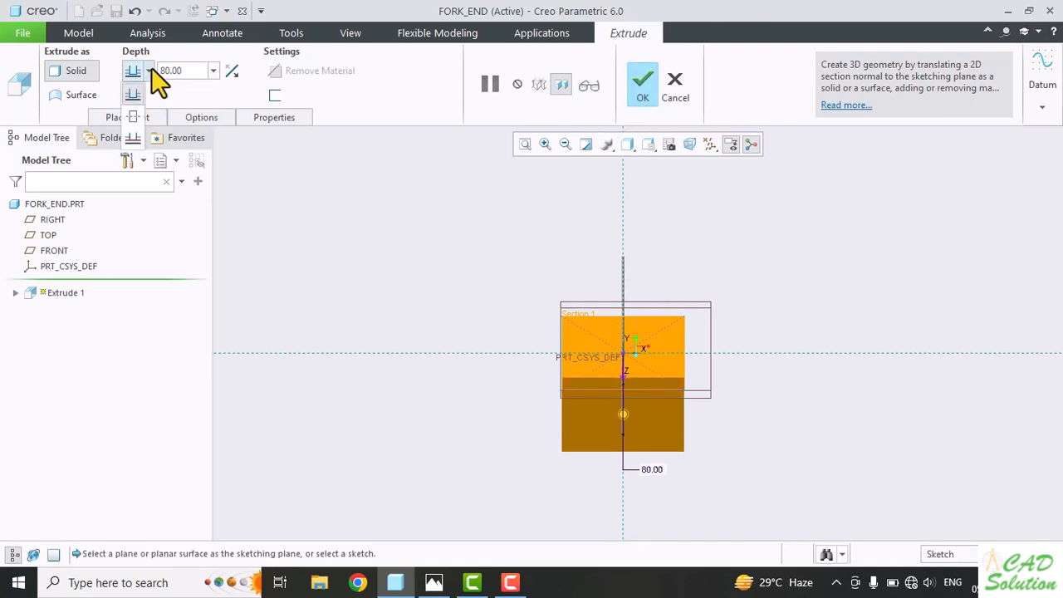
left_click(134, 114)
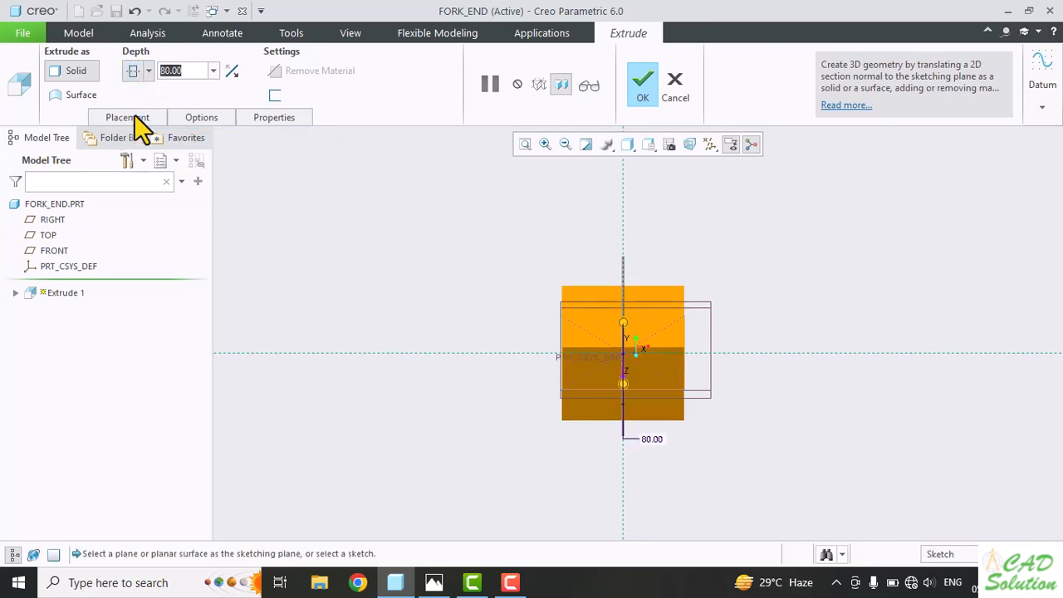
left_click(148, 71)
left_click(642, 87)
left_click(744, 231)
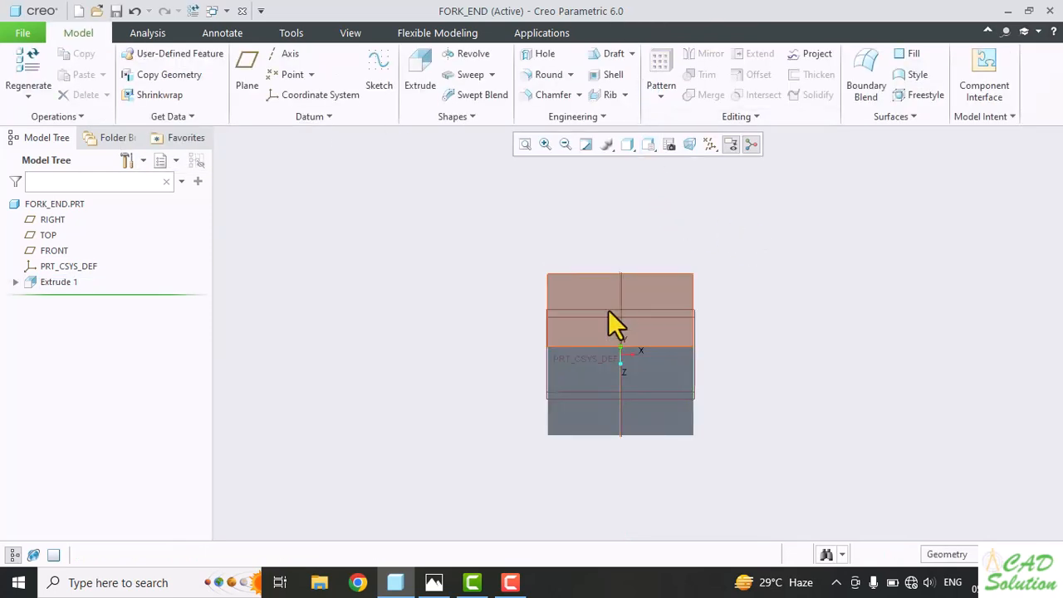
Hide the RIGHT, TOP and FRONT datum planes.
middle_click_drag(593, 342, 590, 314)
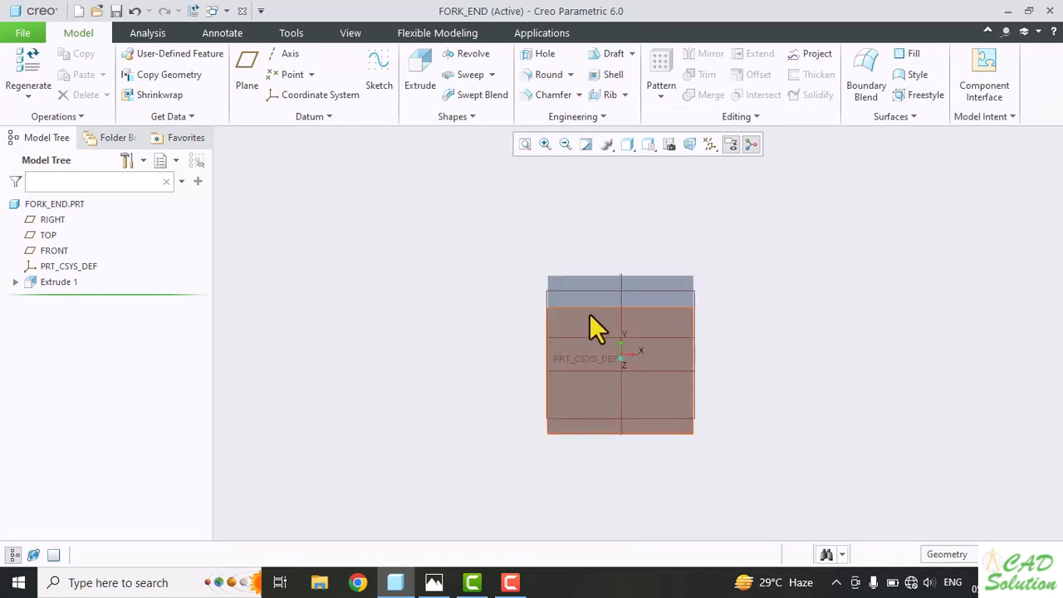
left_click(53, 250)
left_click(45, 220, "shift")
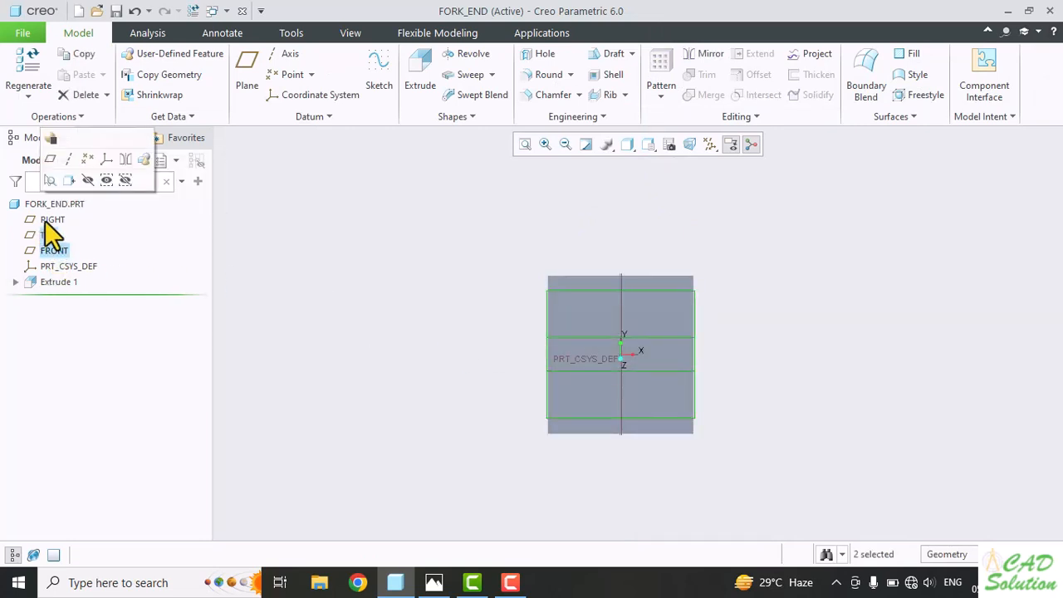
left_click(74, 169)
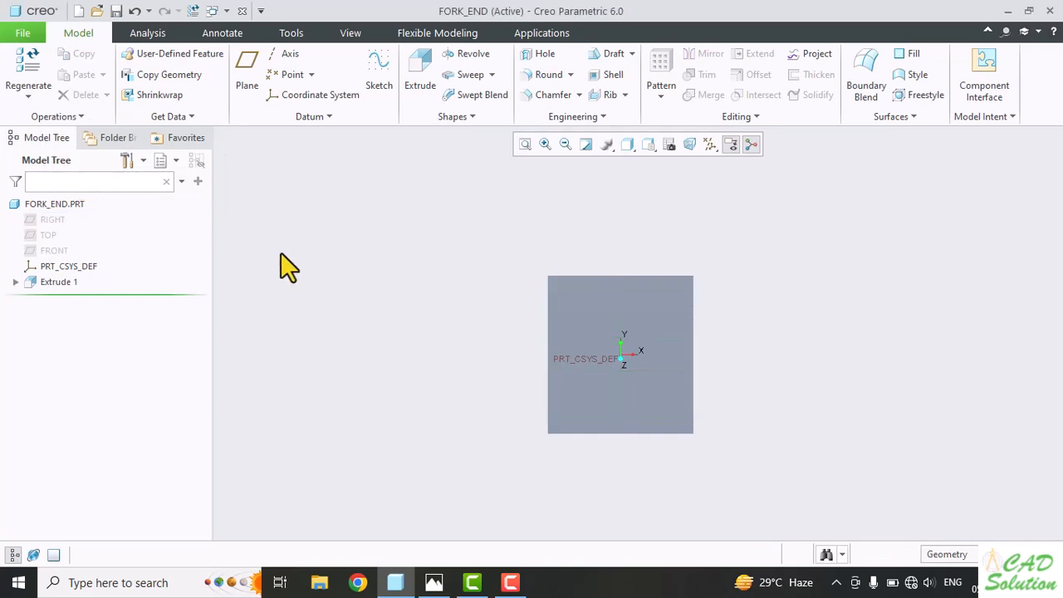
Set the model's display style to Shading With Edges.
middle_click_drag(607, 249, 618, 280)
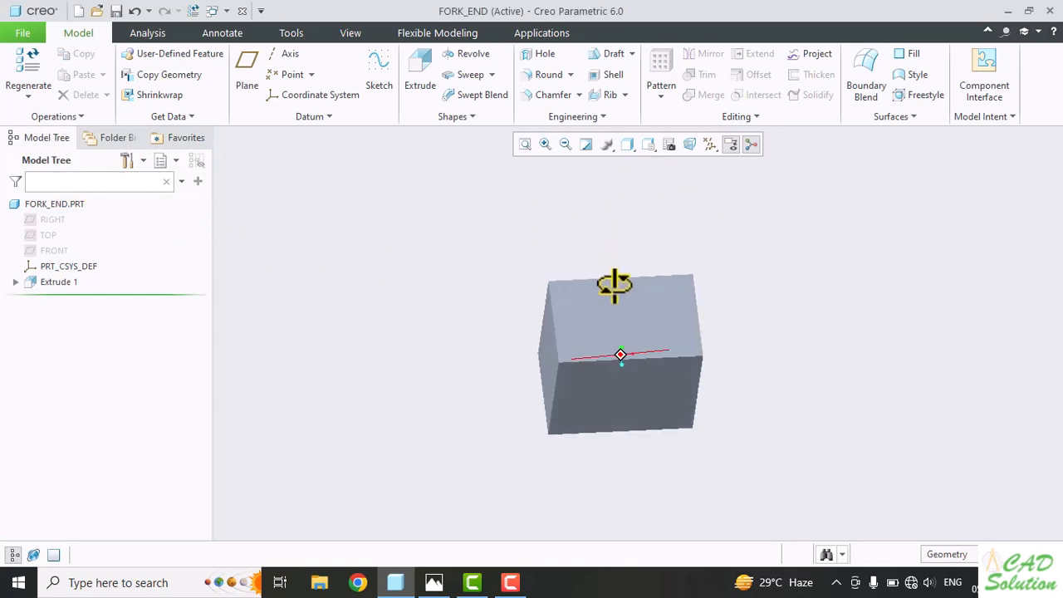
left_click(630, 149)
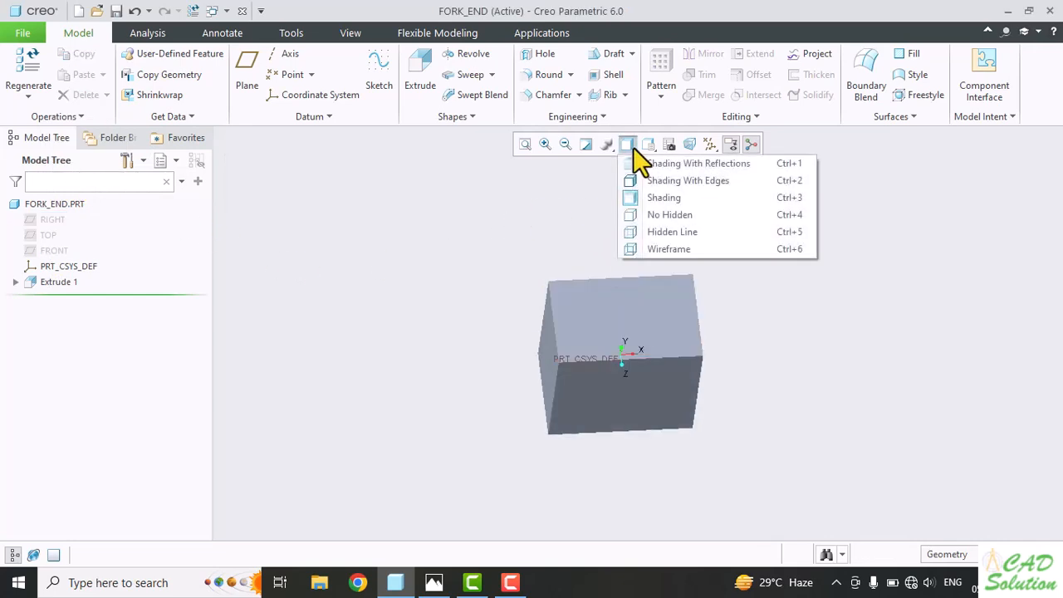
left_click(674, 182)
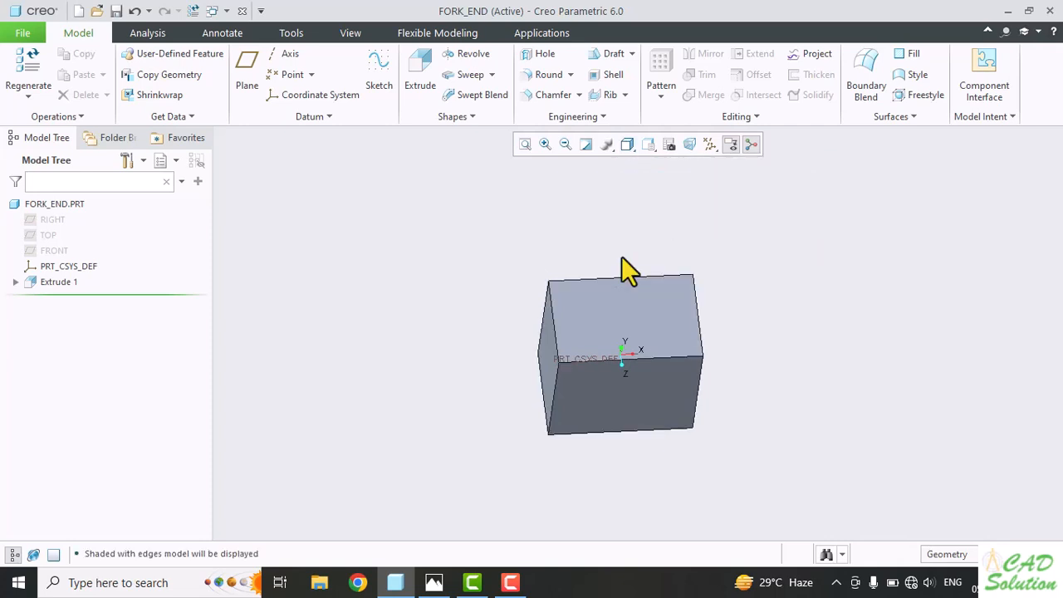
middle_click_drag(569, 289, 469, 258)
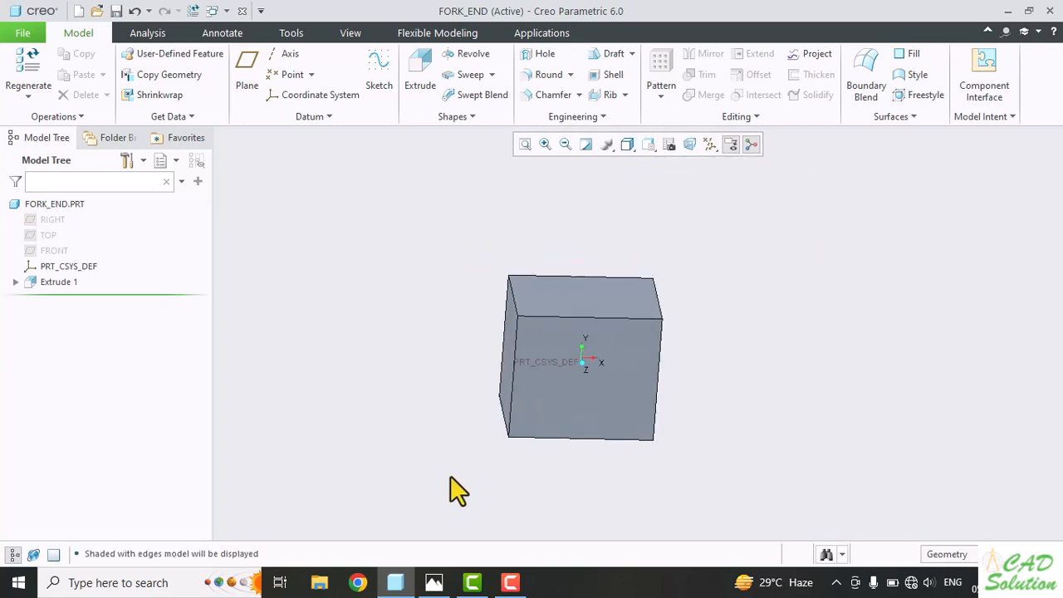
Start an extrude sketch on the block's front face and add the block's bottom edge as a sketch reference.
left_click(434, 582)
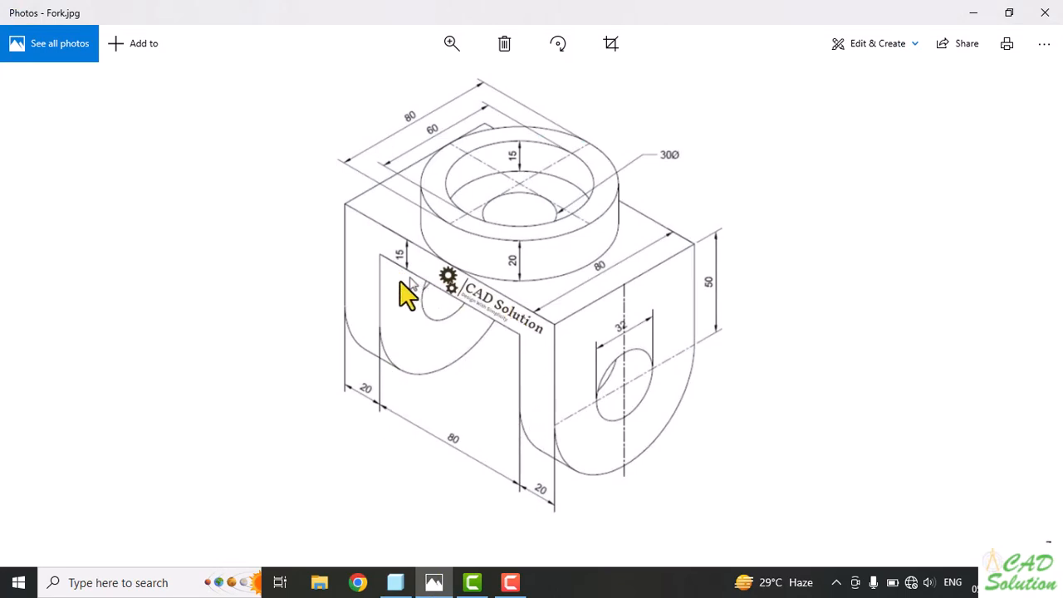
key("alt+Tab")
left_click(628, 387)
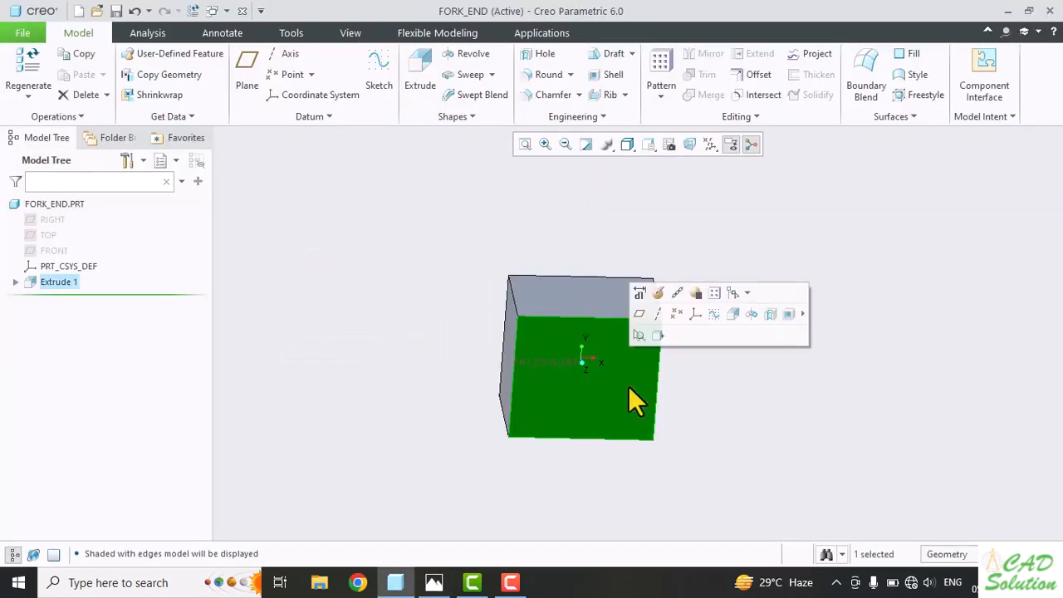
left_click(423, 67)
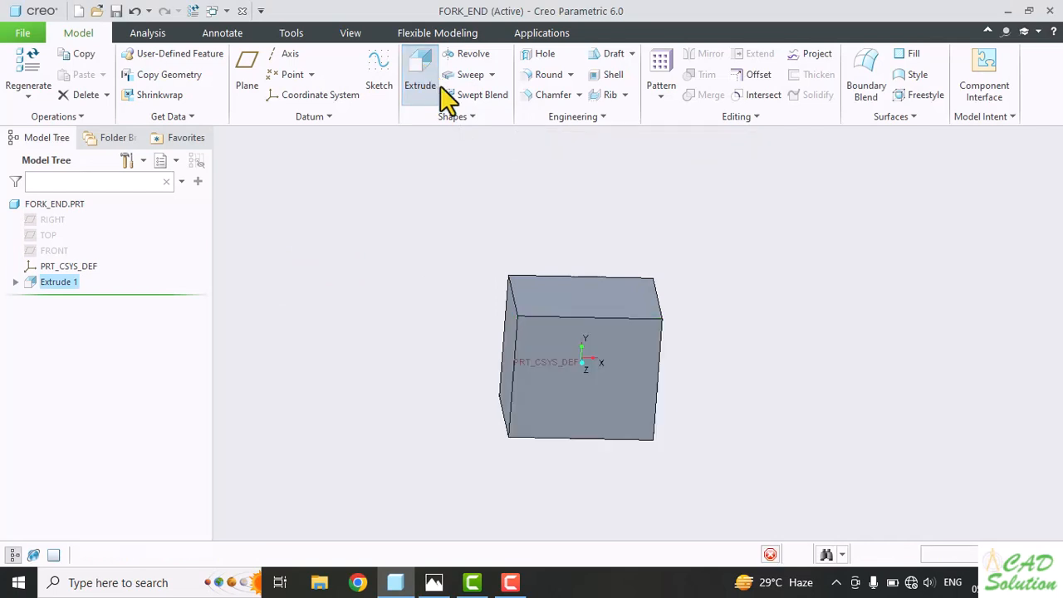
left_click(673, 144)
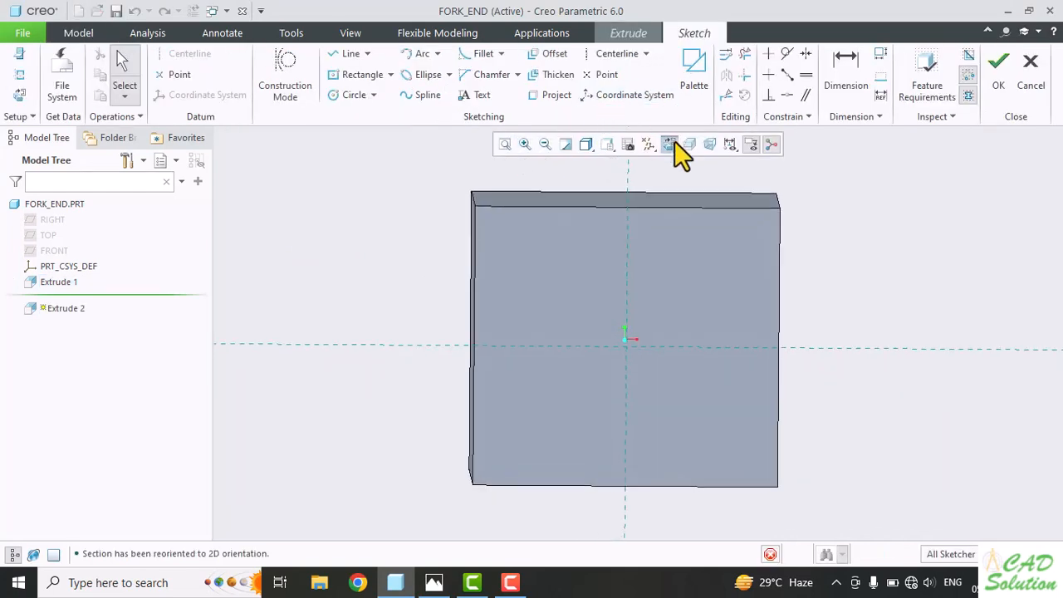
left_click(20, 75)
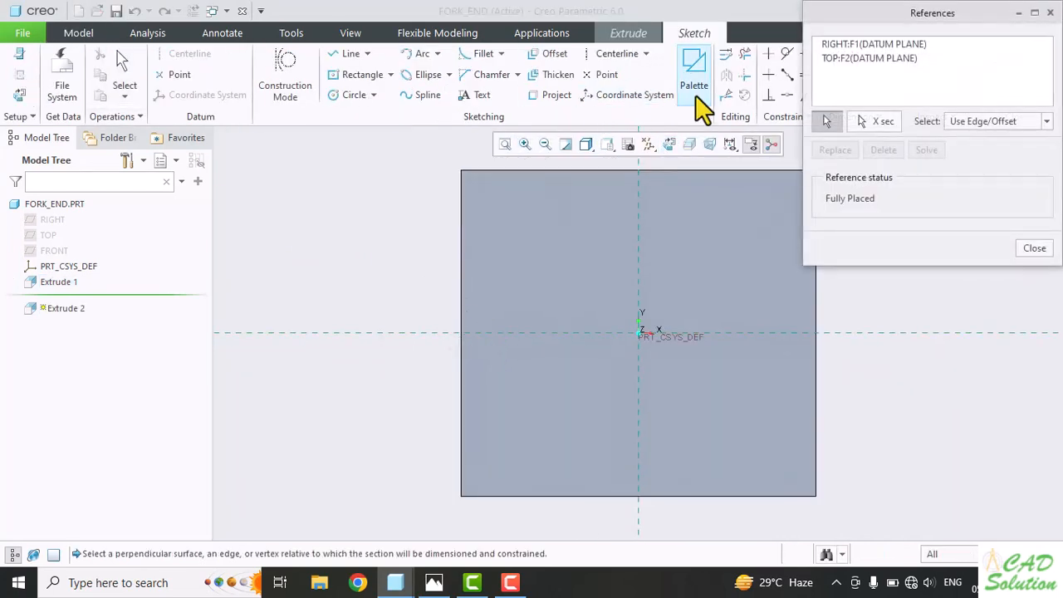
left_click(554, 496)
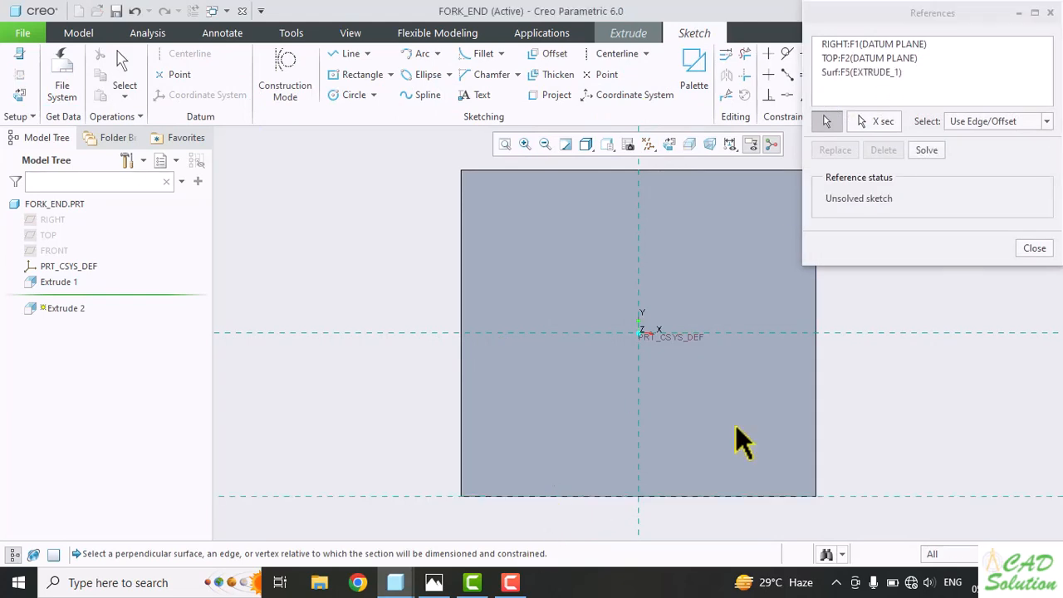
left_click(922, 150)
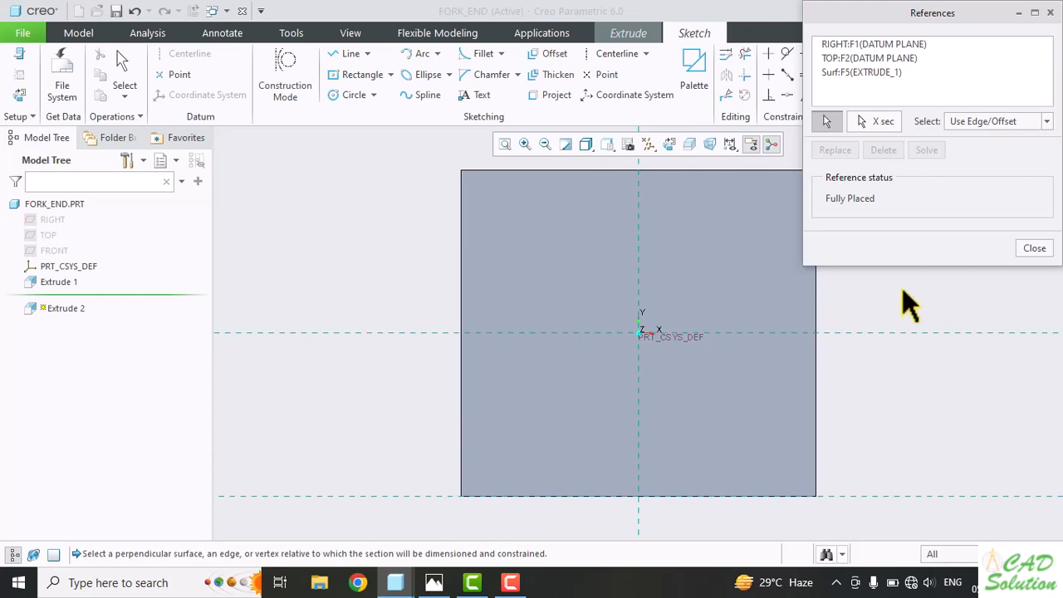
left_click(1030, 249)
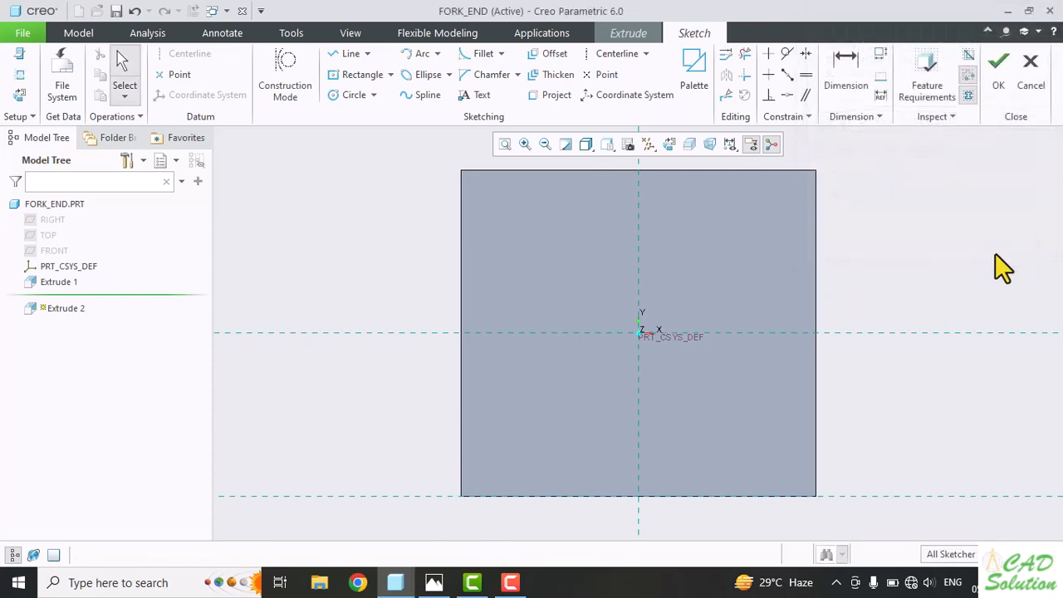
Sketch a corner rectangle about 76 mm wide and 72.5 mm high, rising from the block's bottom edge across the vertical reference.
left_click(387, 77)
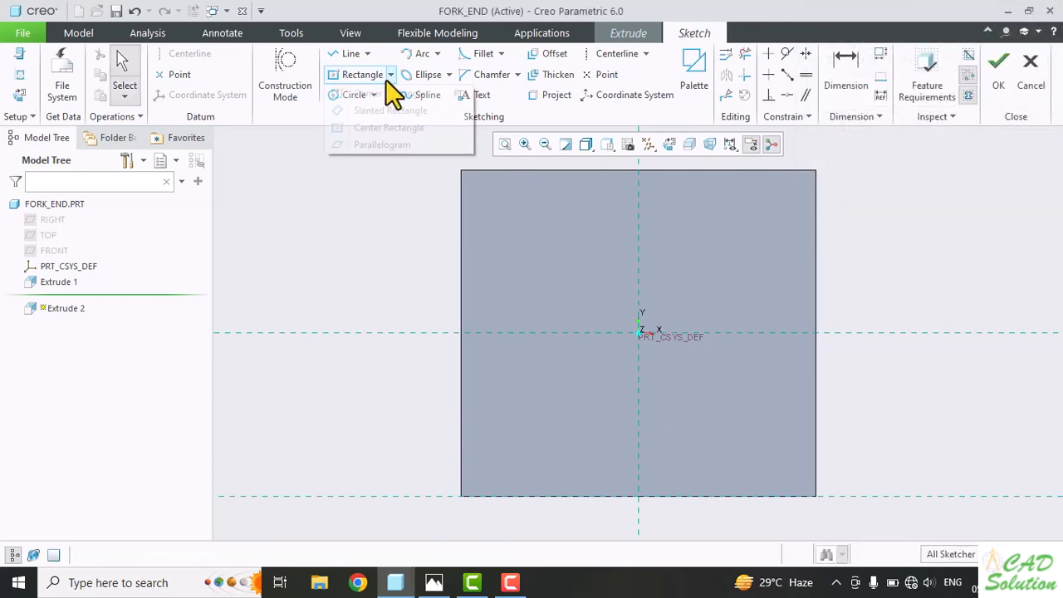
left_click(382, 91)
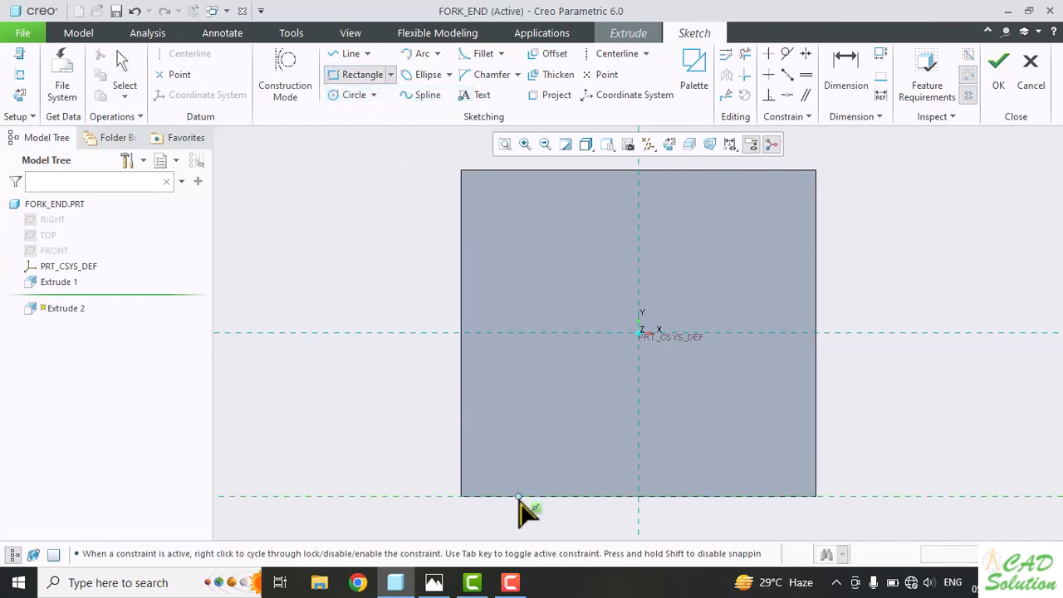
left_click(517, 496)
left_click(743, 281)
middle_click(991, 302)
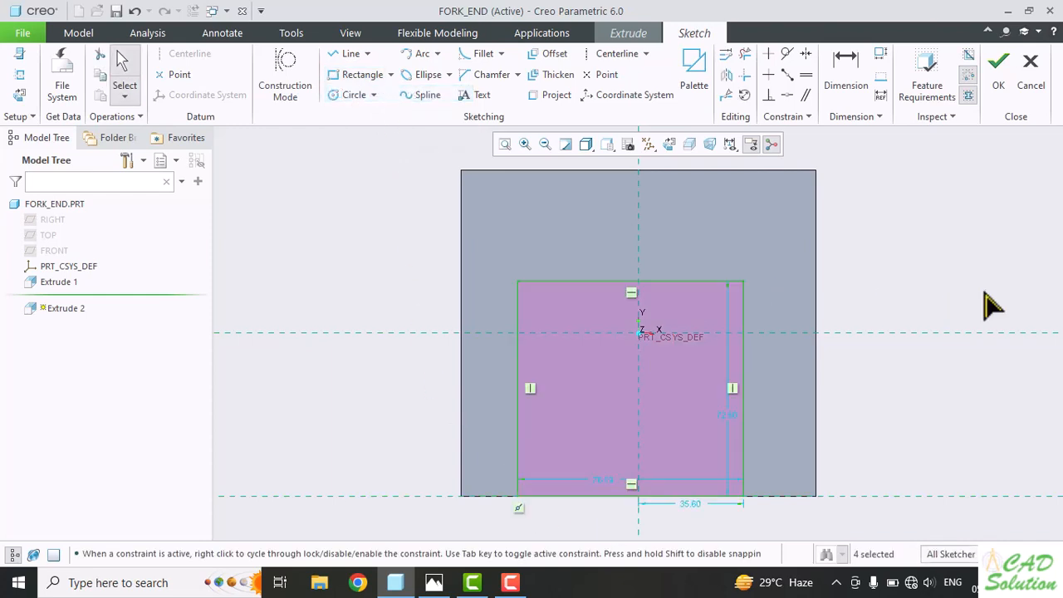
Set the rectangle's width to 80 mm and its height to 75 mm.
left_click_drag(605, 479, 611, 526)
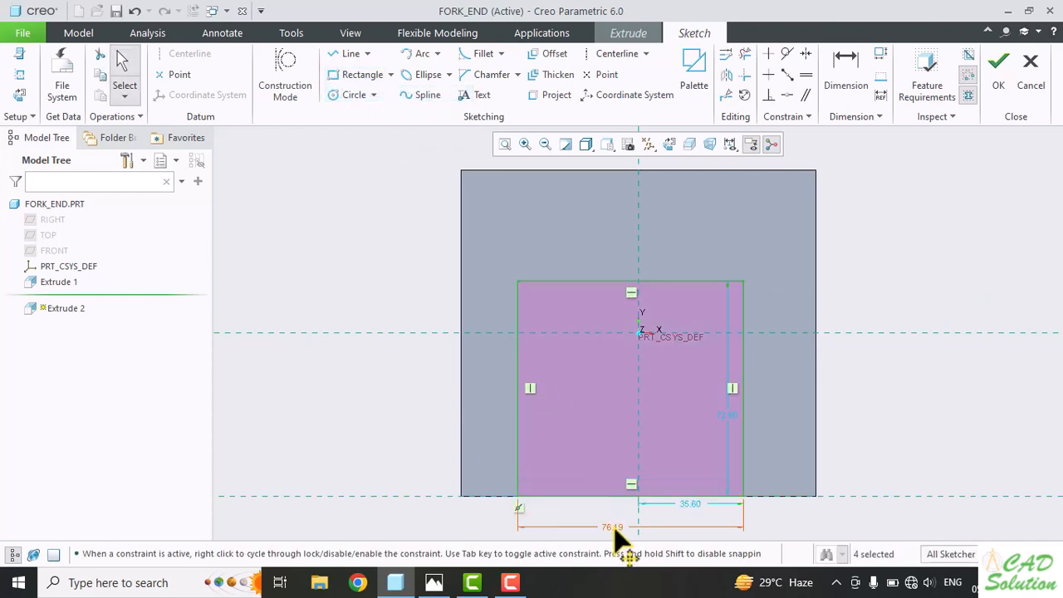
double_click(612, 526)
type("80")
key("Return")
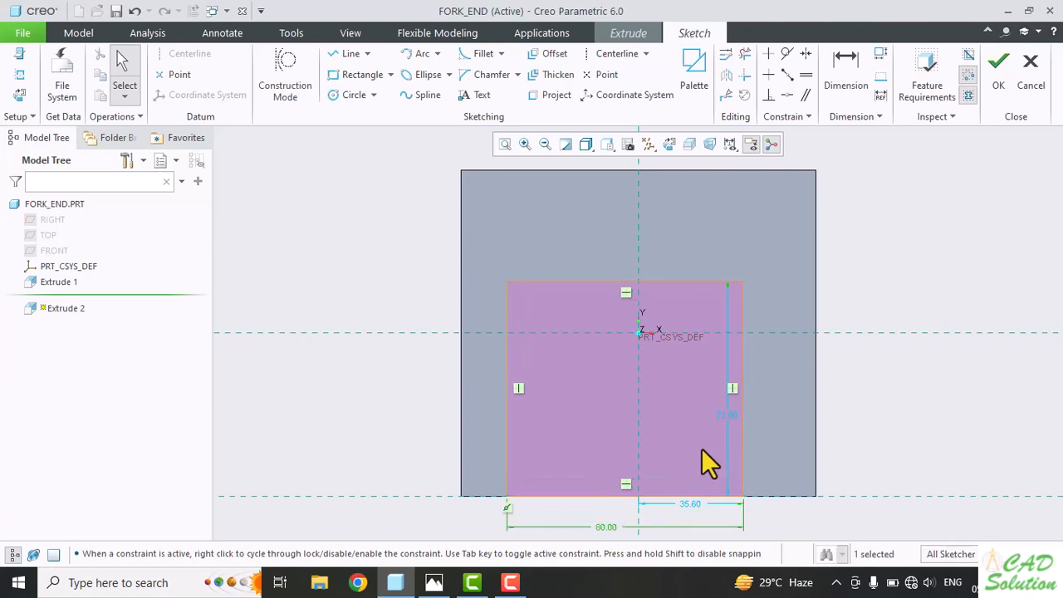
double_click(717, 416)
type("75")
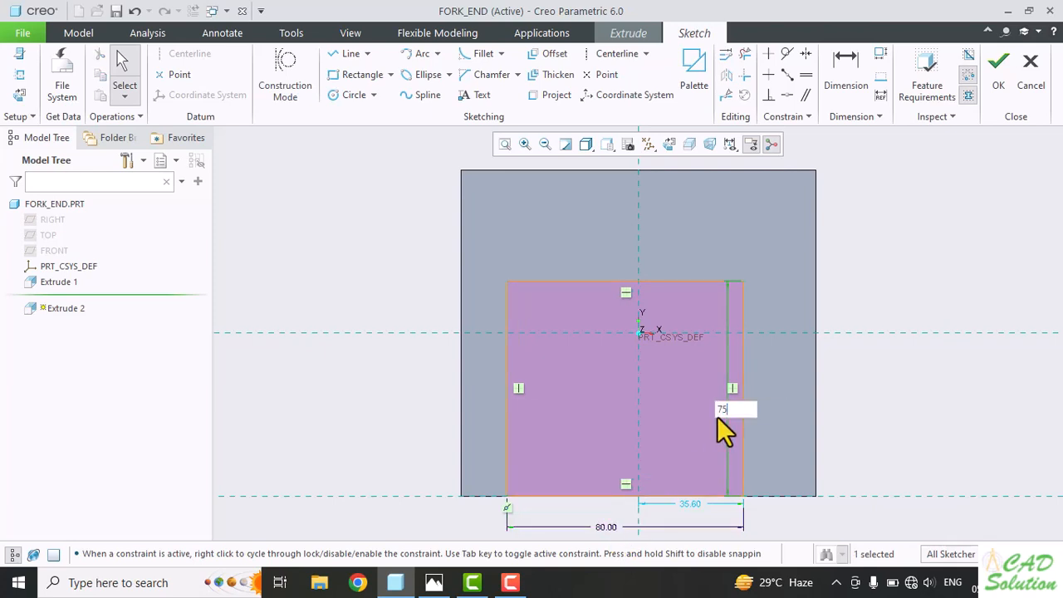
key("Return")
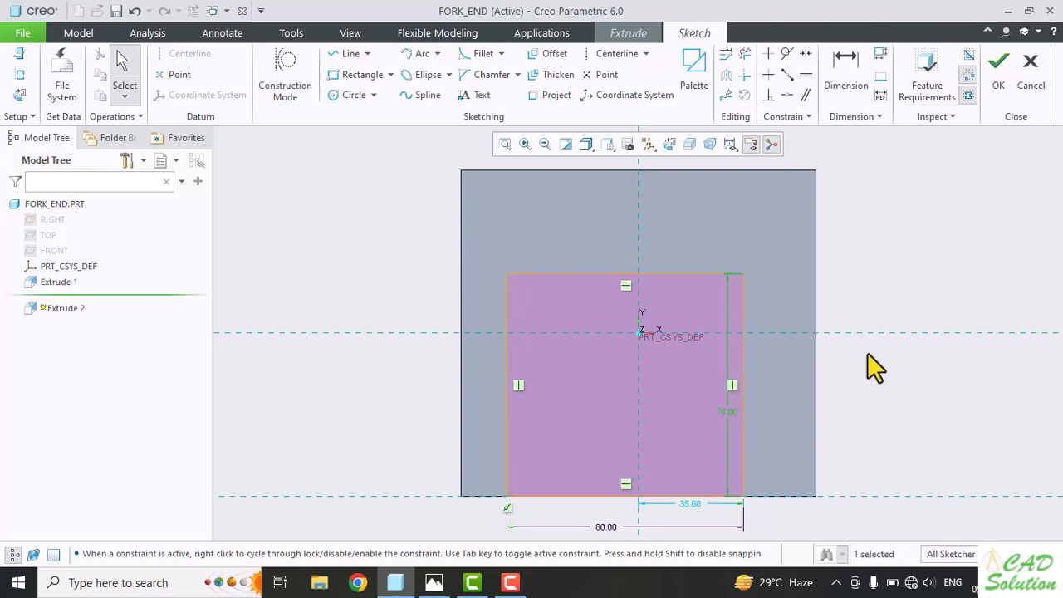
Dimension the rectangle's left side 40 mm from the vertical centre reference and finish the sketch.
left_click(845, 79)
left_click(507, 484)
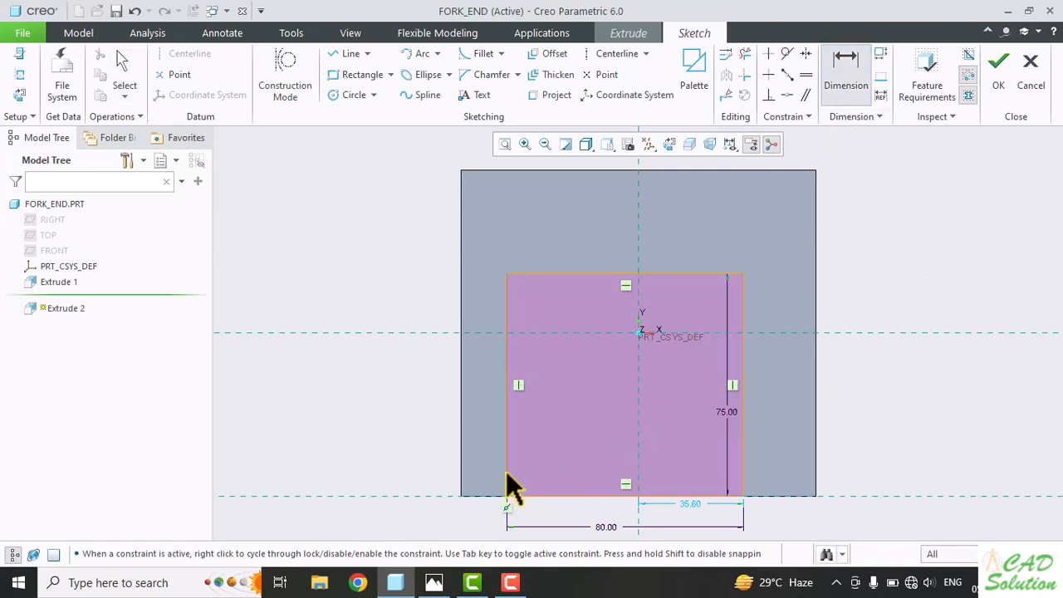
left_click(639, 439)
middle_click(573, 447)
type("40")
key("Return")
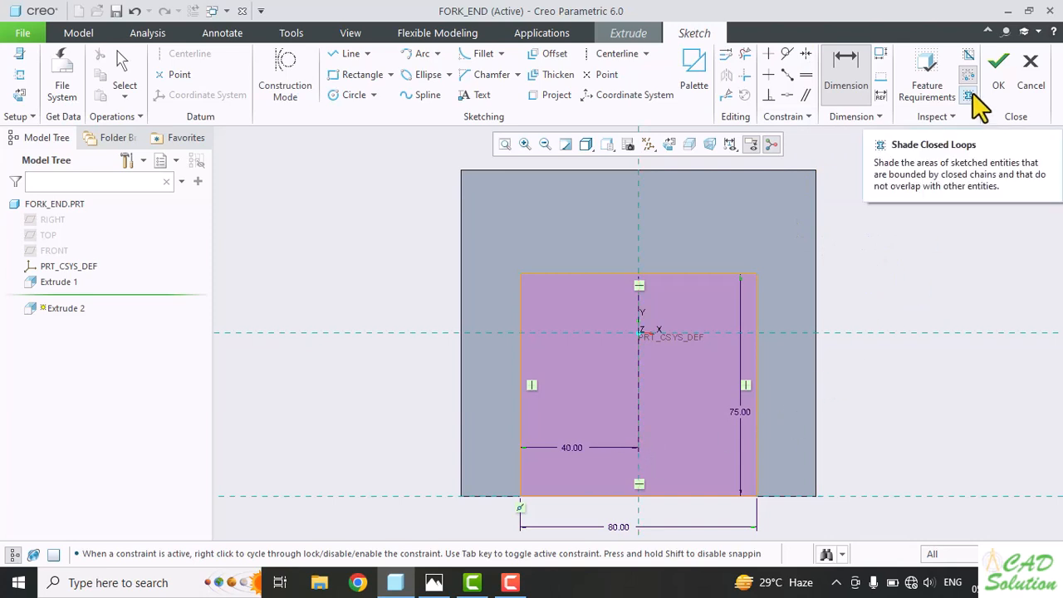
left_click(999, 63)
Extrude the rectangle into the block as a Remove Material cut with Through All depth.
mouse_move(711, 189)
middle_mouse_down()
mouse_move(487, 288)
mouse_move(485, 314)
mouse_move(489, 295)
middle_mouse_up()
scroll(487, 270, "up", 1)
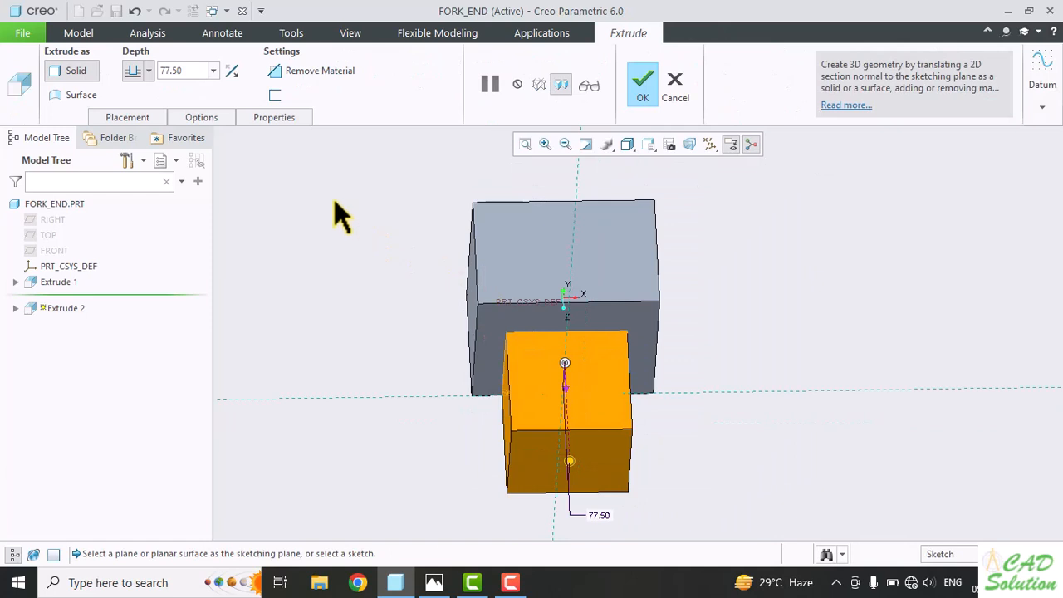
left_click(232, 73)
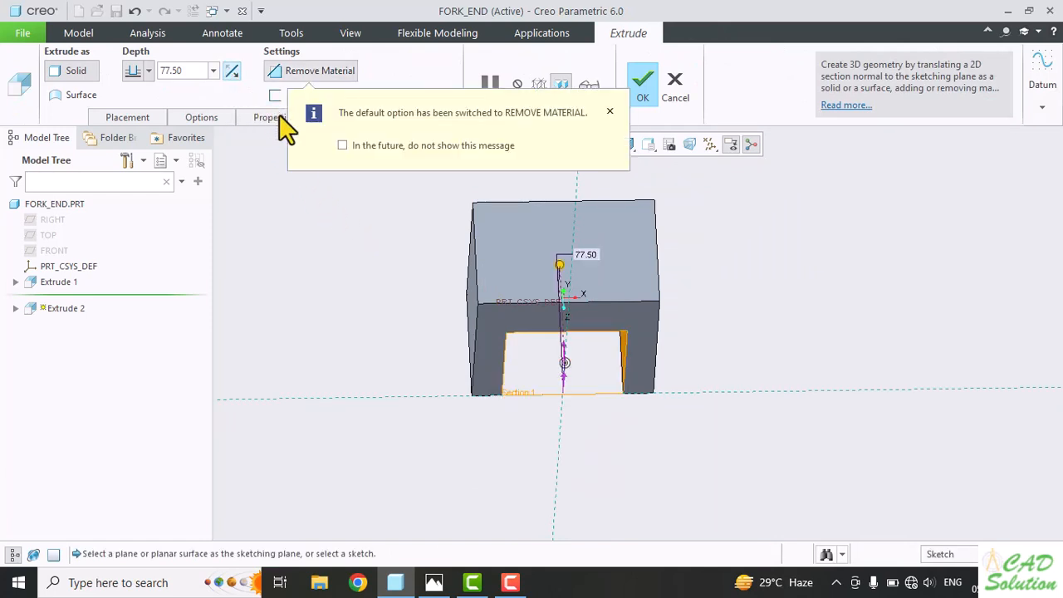
middle_click_drag(326, 268, 327, 220)
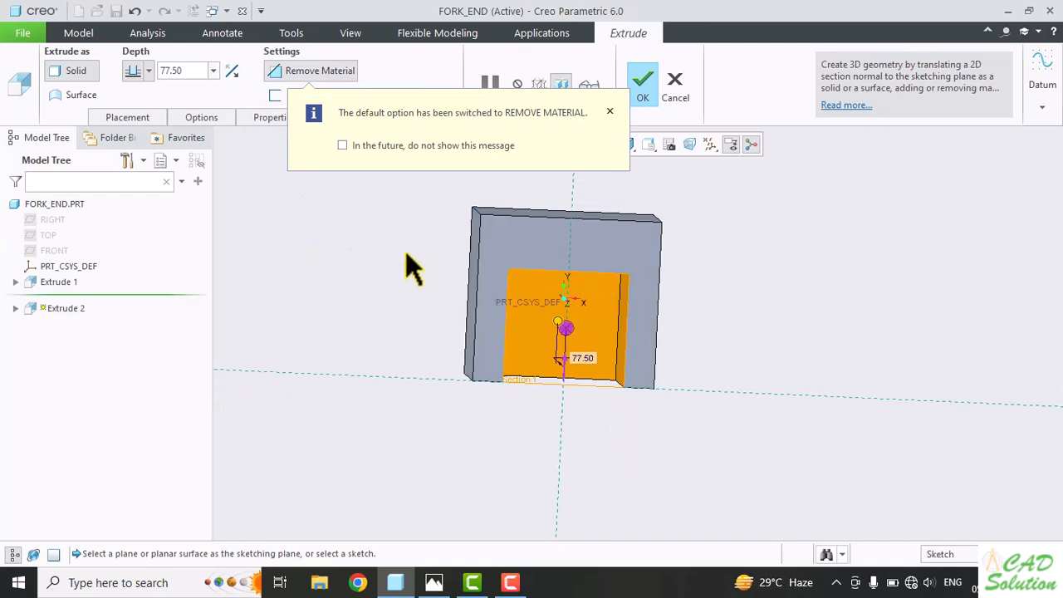
left_click(148, 71)
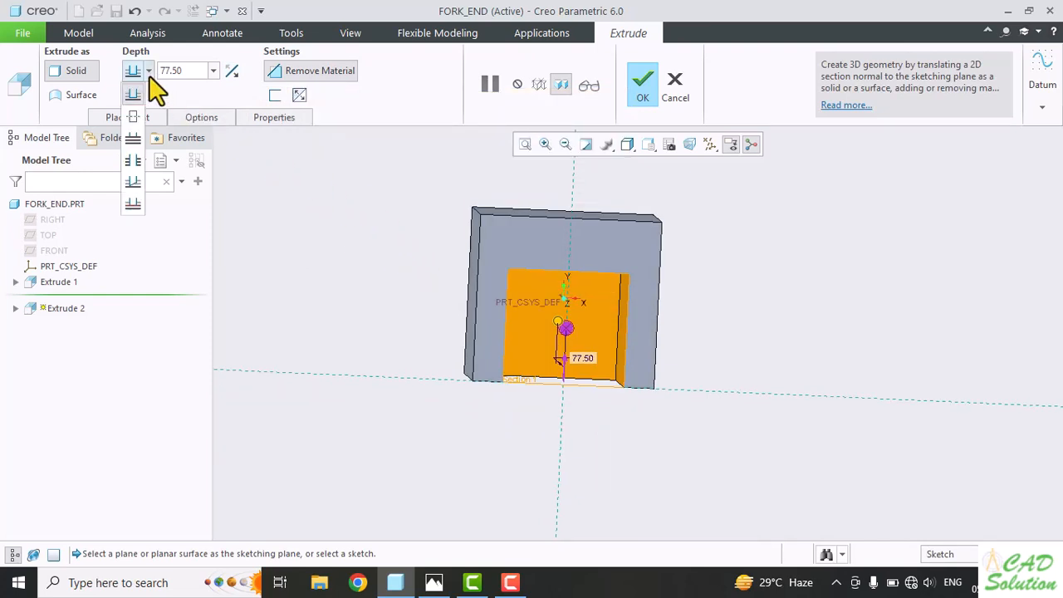
left_click(138, 162)
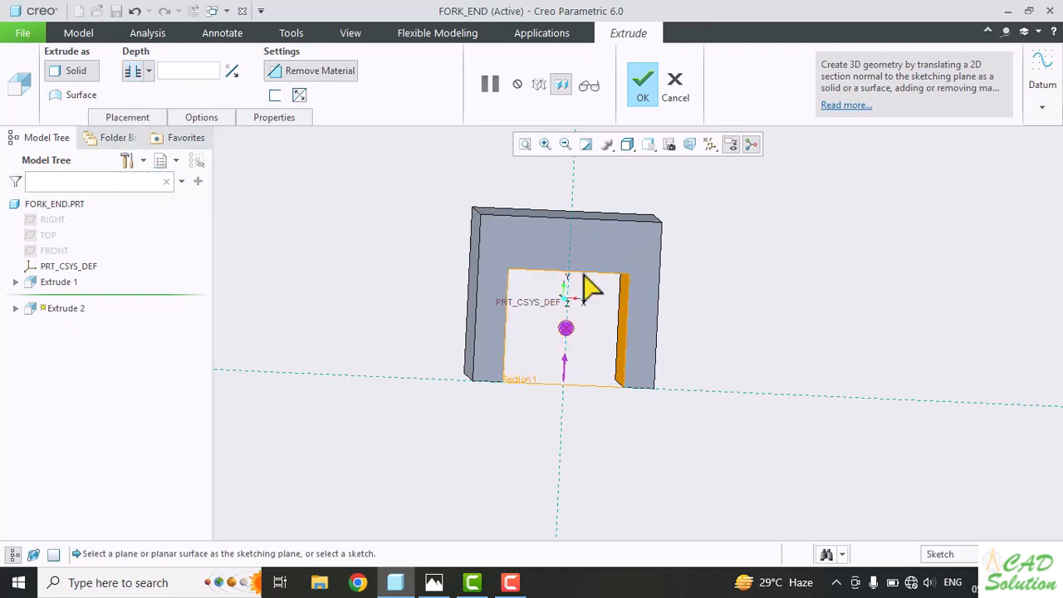
left_click(641, 92)
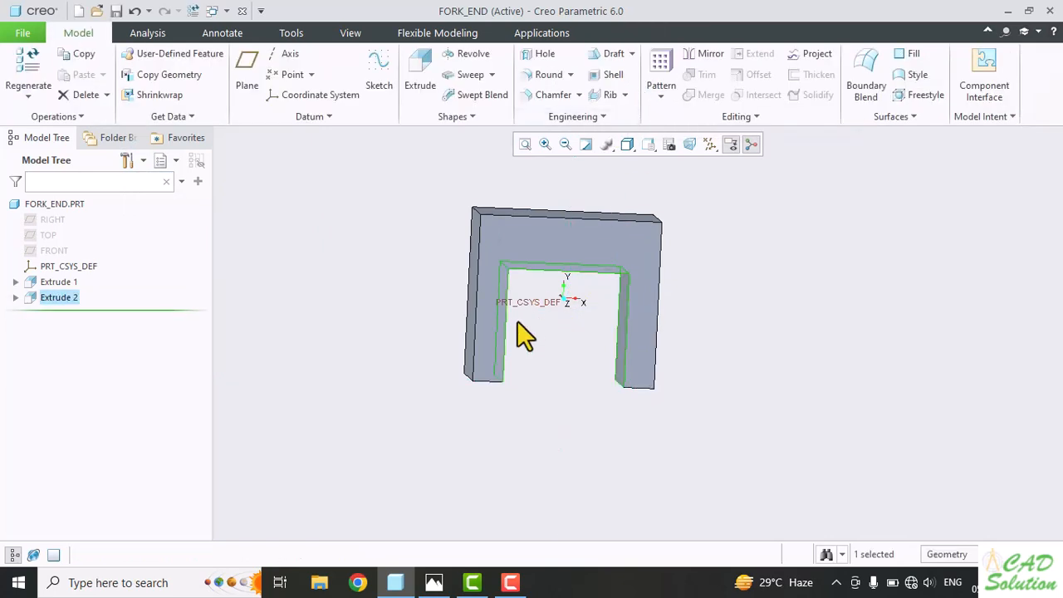
Check the fork's rounded ends in the reference drawing, and set the feature insertion point directly after Extrude 1.
scroll(514, 330, "down", 3)
middle_click_drag(509, 328, 424, 315)
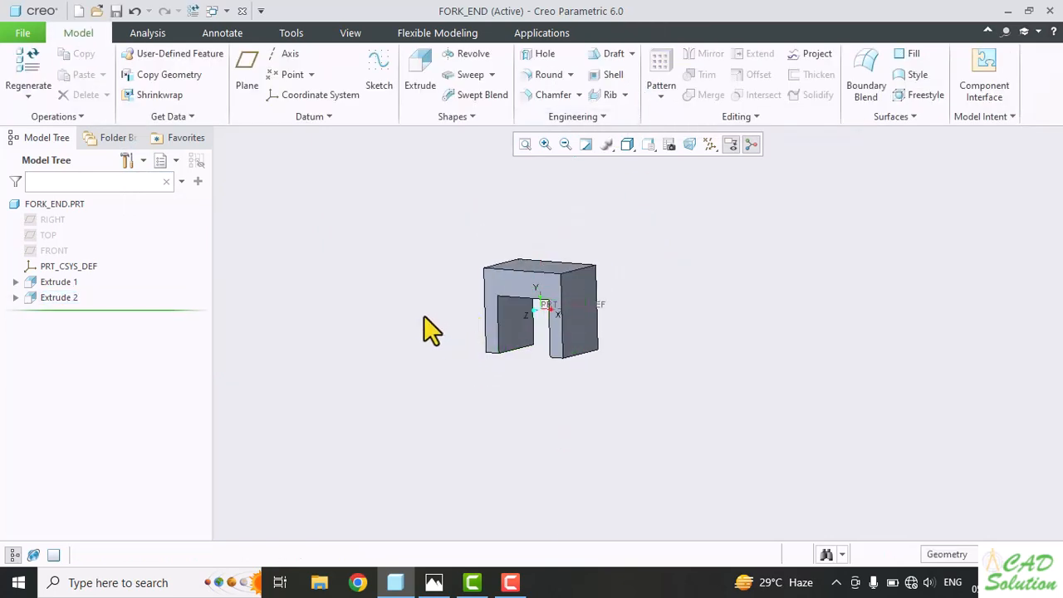
key("alt+Tab")
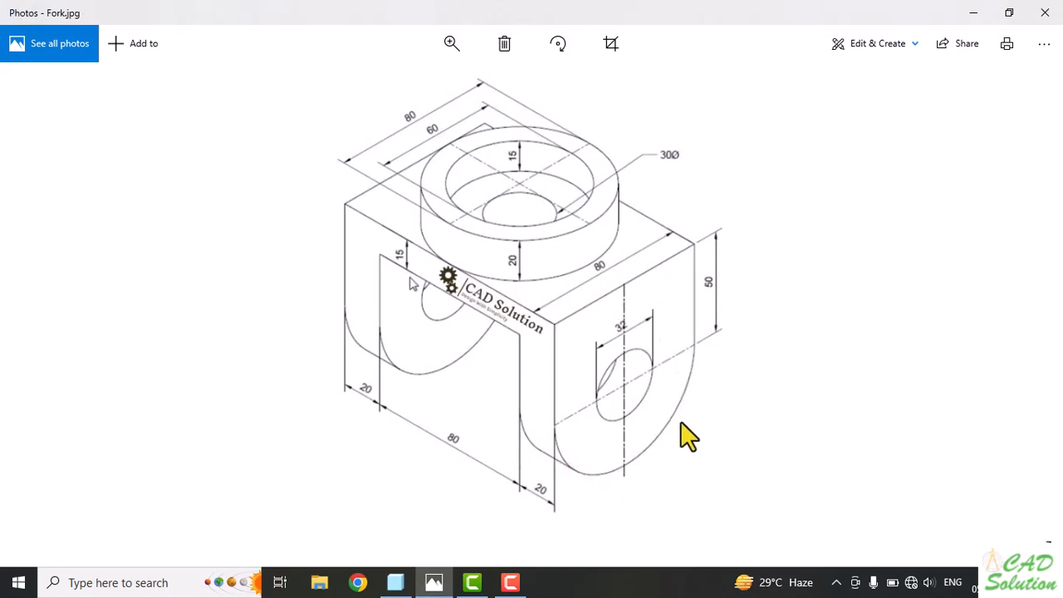
key("alt+Tab")
scroll(538, 365, "down", 3)
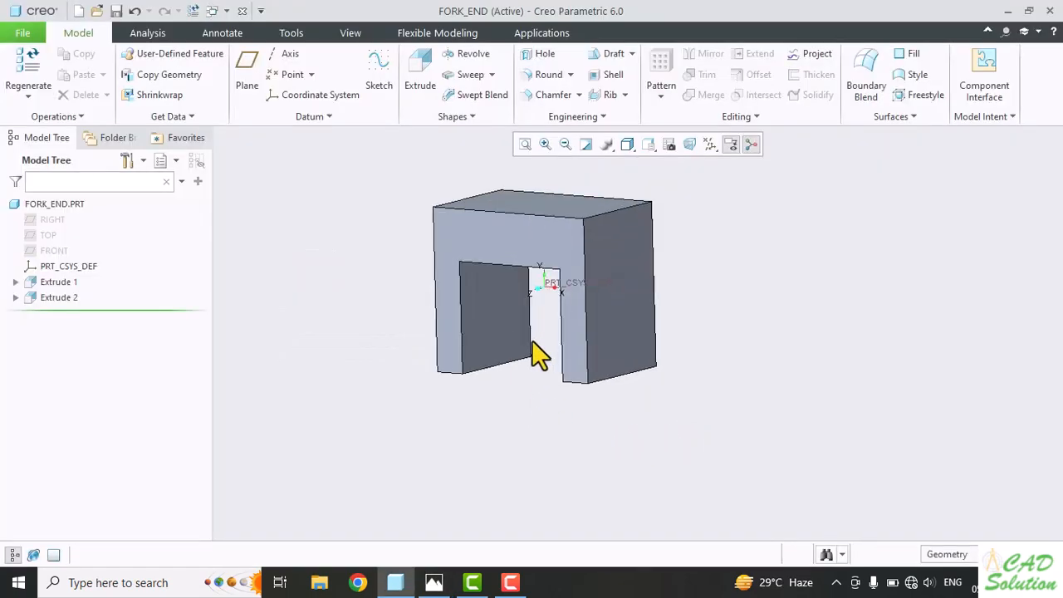
middle_click_drag(493, 362, 520, 359)
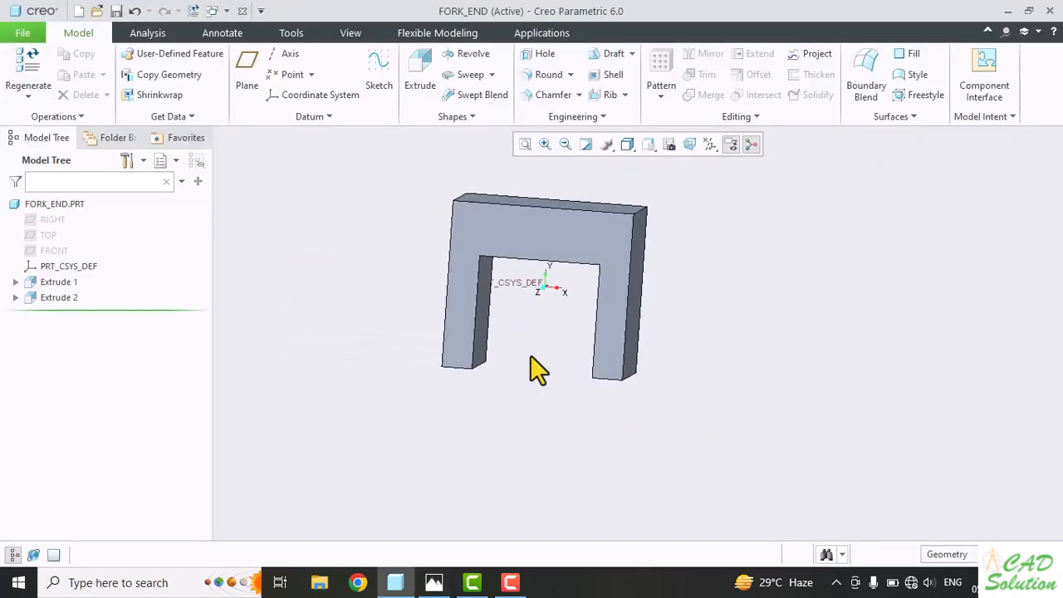
left_click(68, 283)
right_click(68, 284)
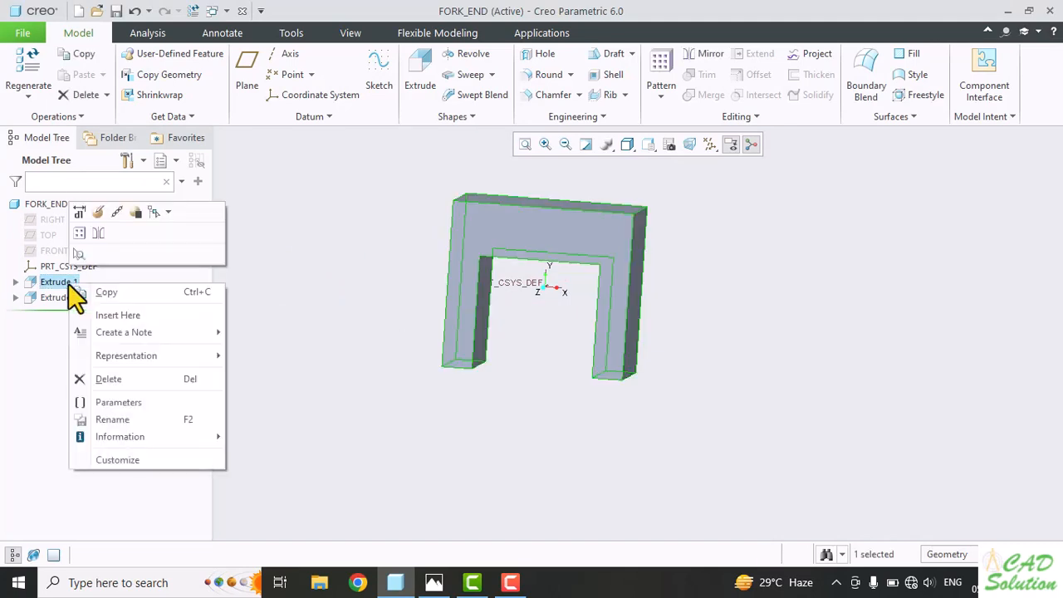
left_click(121, 316)
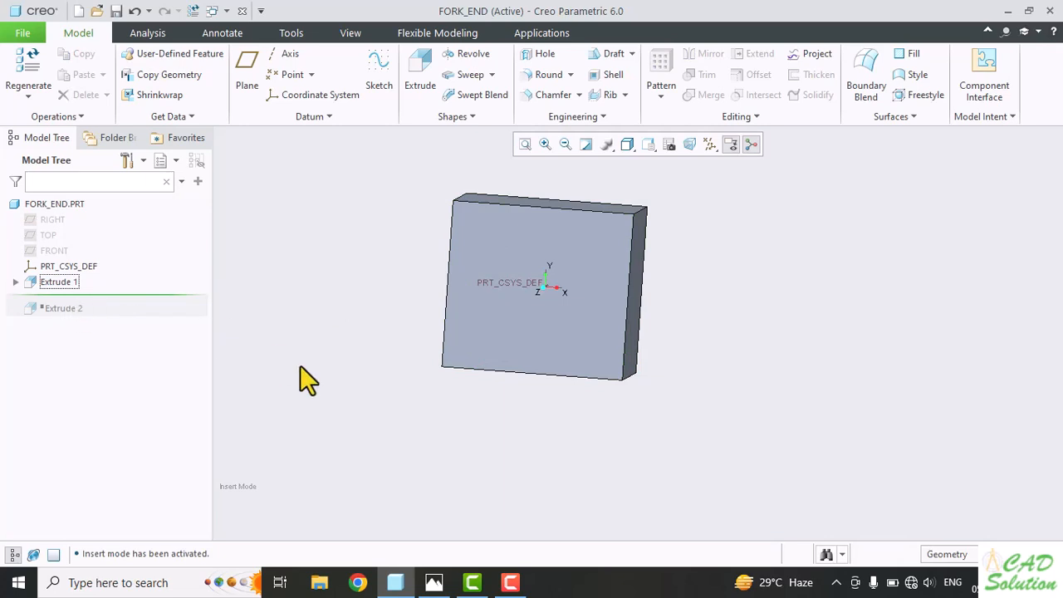
Round the block's two bottom edges that run along its 120 mm width with a 40 mm radius.
middle_click_drag(403, 312, 394, 264)
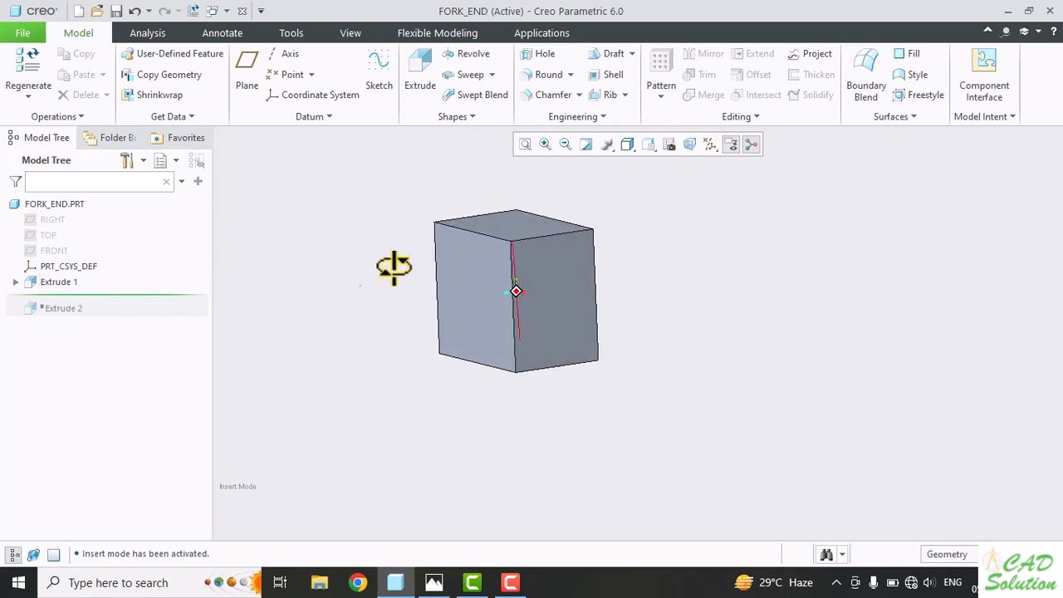
left_click(549, 72)
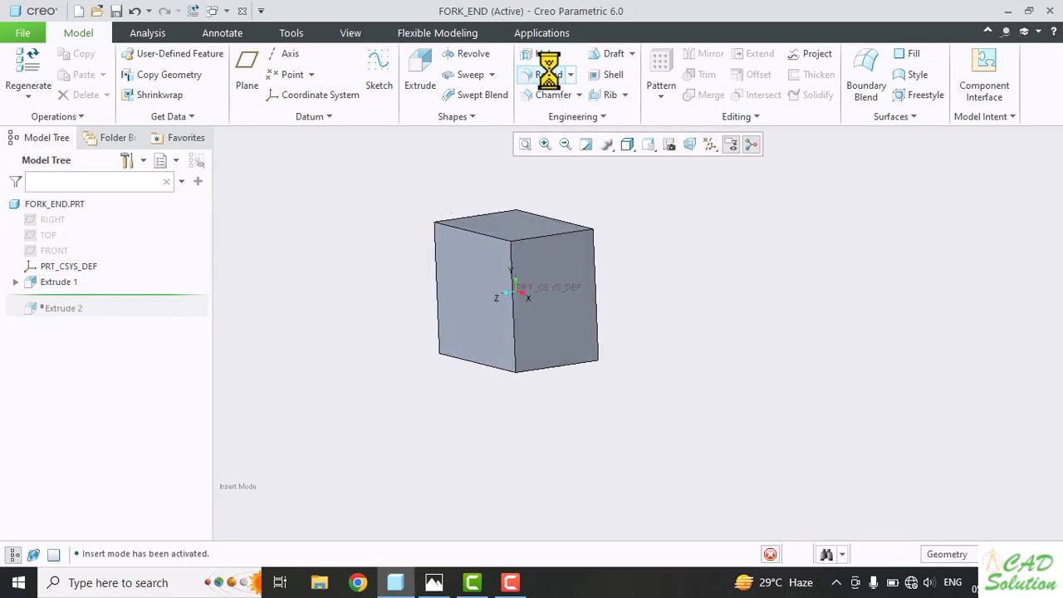
left_click(494, 368)
middle_click_drag(614, 340, 563, 344)
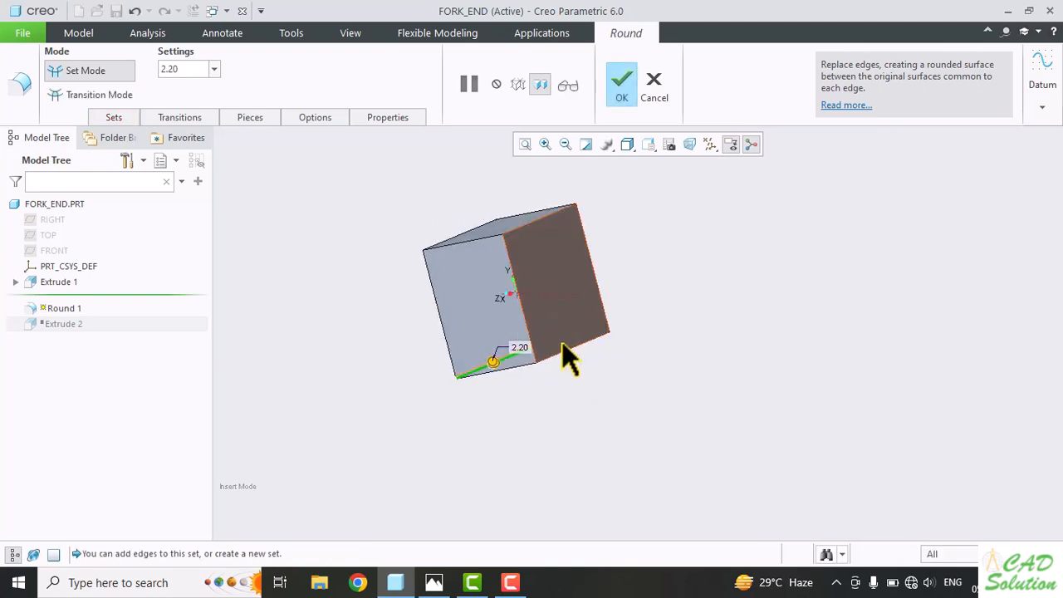
left_click(568, 348, "ctrl")
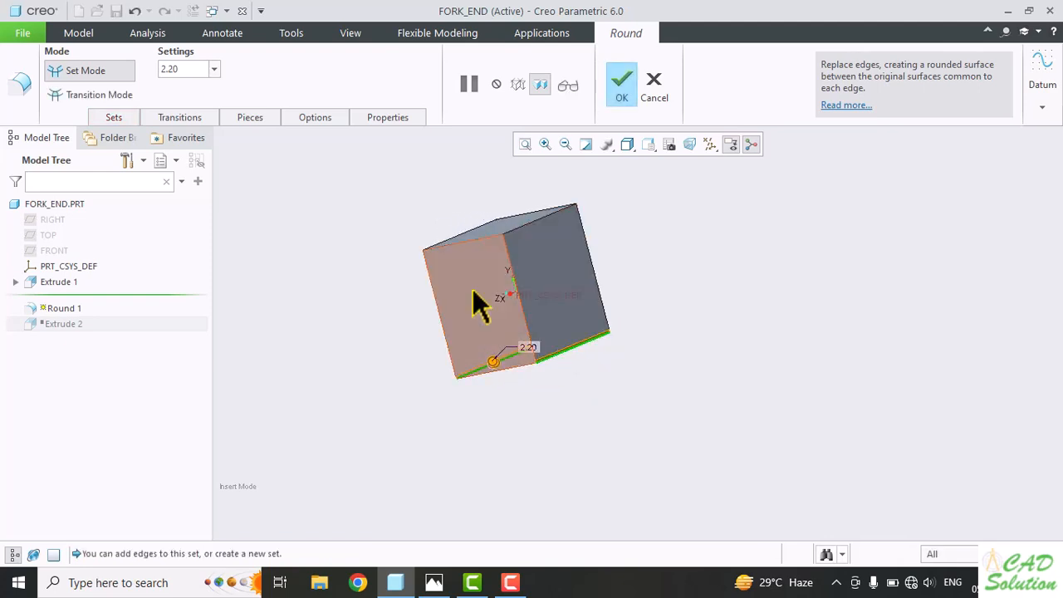
double_click(186, 68)
type("40")
key("Return")
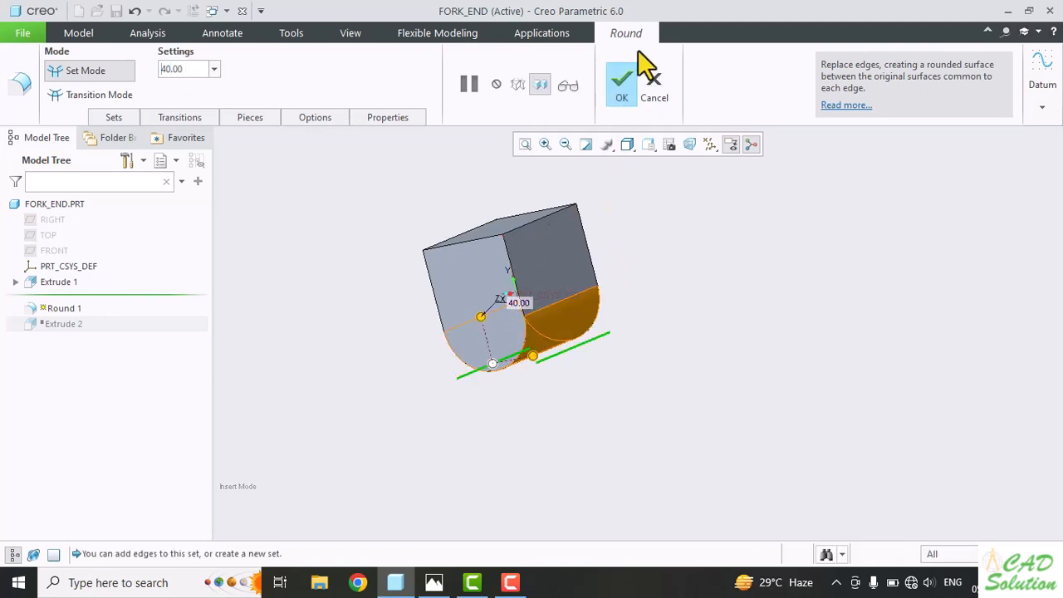
left_click(621, 83)
middle_click_drag(556, 258, 493, 360)
left_click(565, 406)
scroll(498, 378, "up", 2)
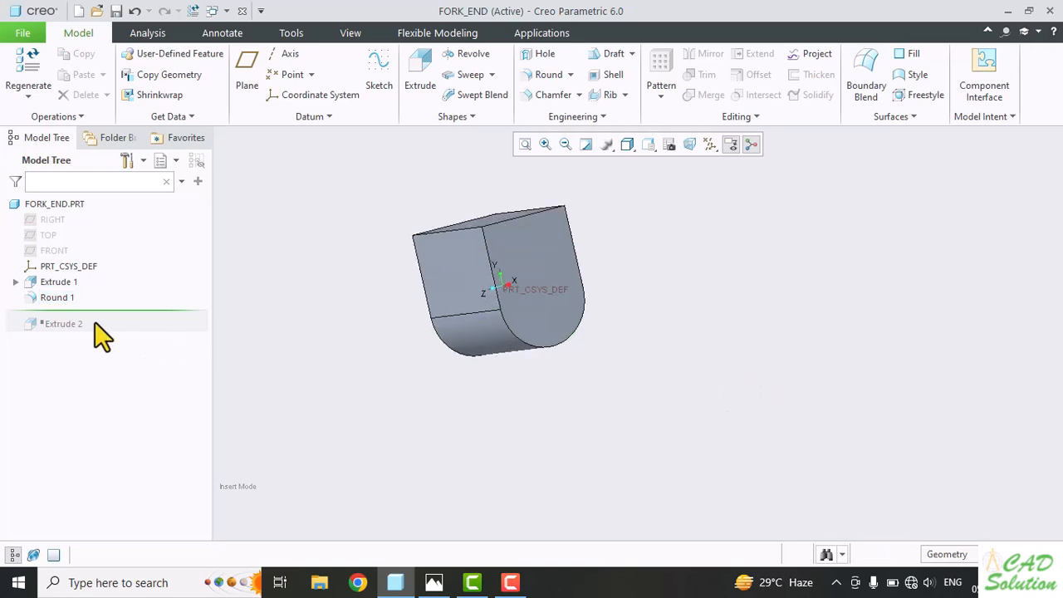
Restore the feature insertion point to directly after Extrude 2 and check the fork's arms in the reference drawing.
left_click_drag(95, 328, 95, 328)
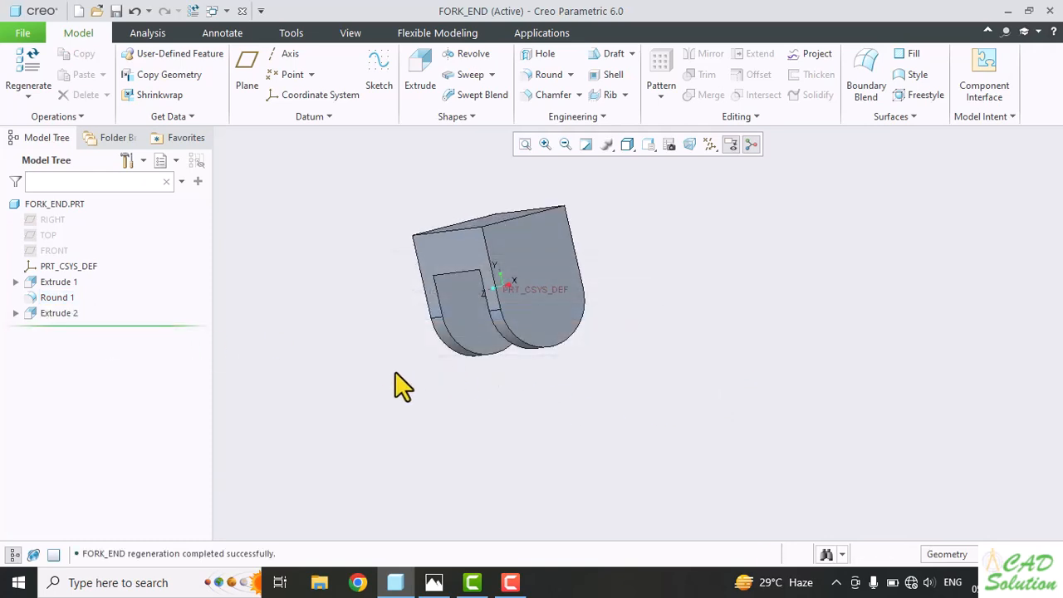
key("alt+Tab")
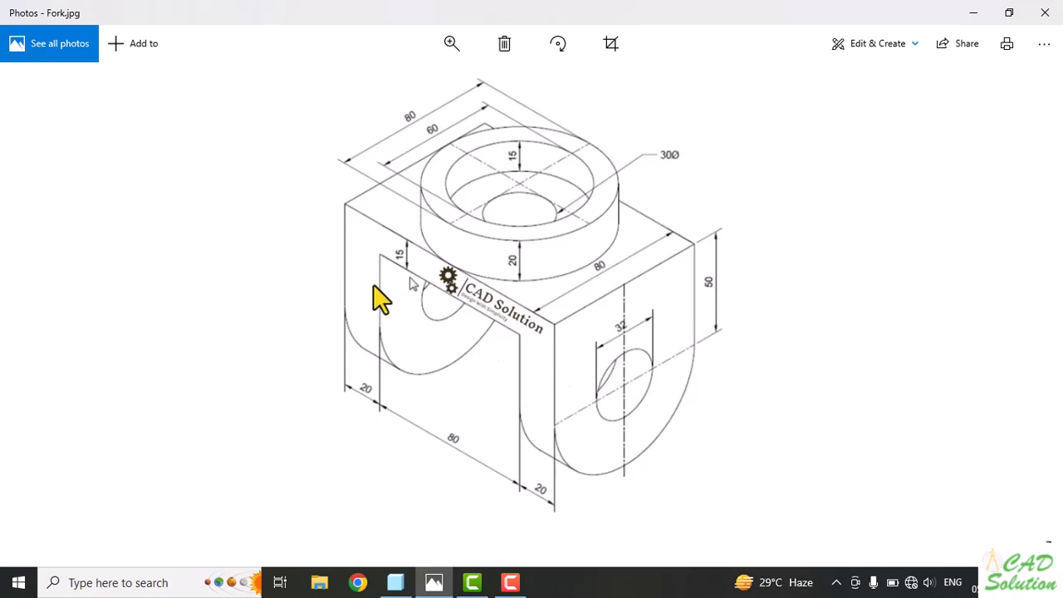
key("alt+Tab")
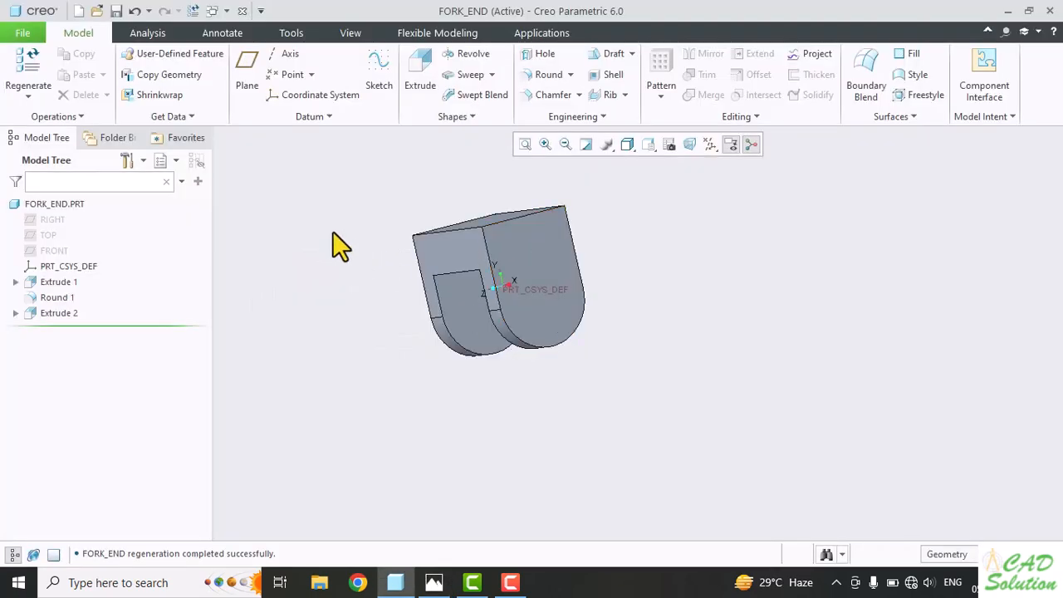
Create a datum axis through the rounded surface at the lower ends of the fork arms.
left_click(281, 60)
scroll(530, 351, "down", 4)
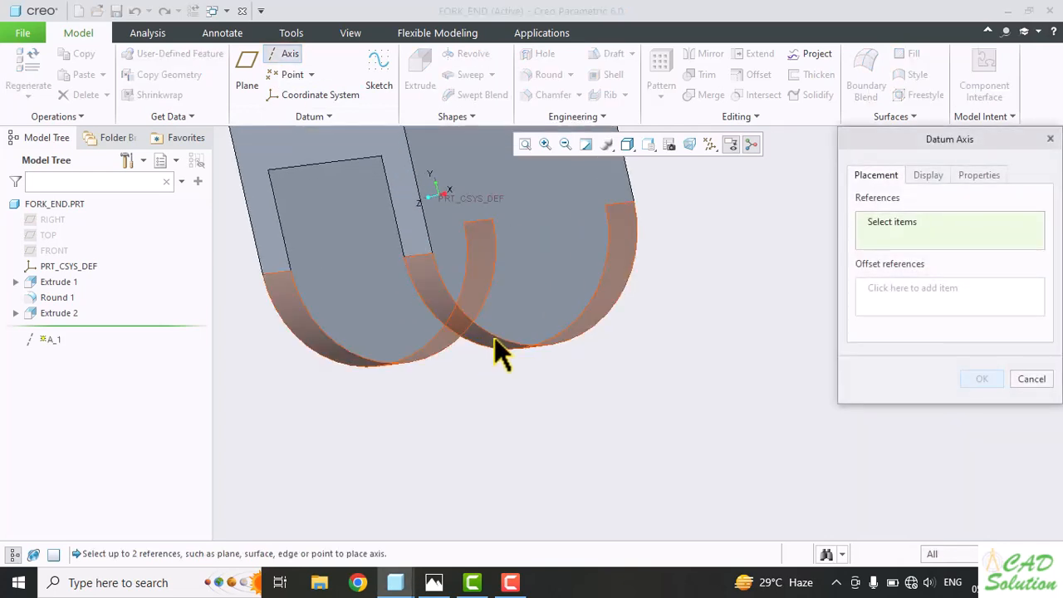
left_click(494, 336)
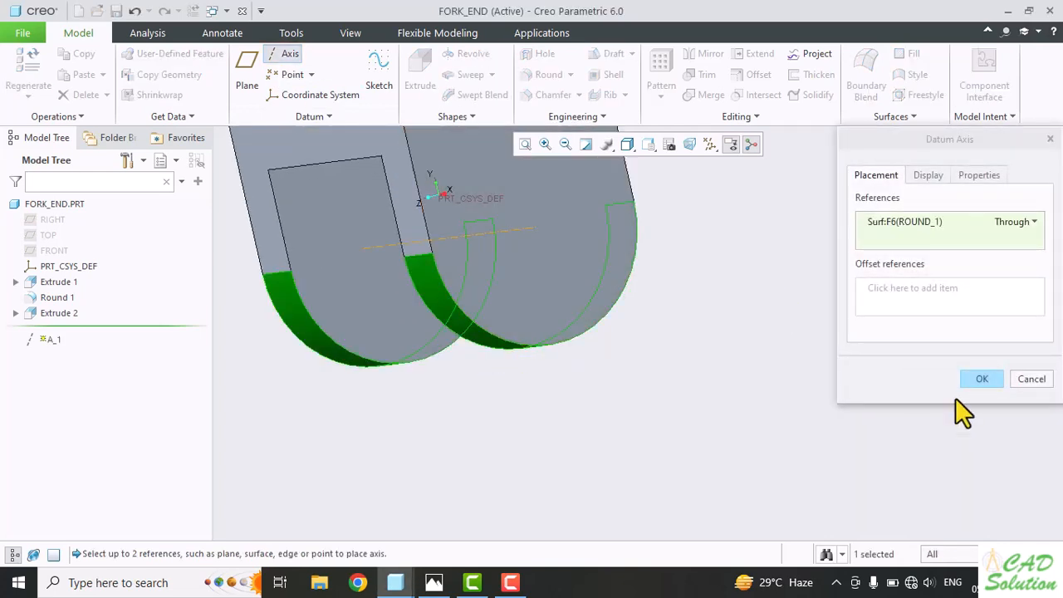
left_click(986, 379)
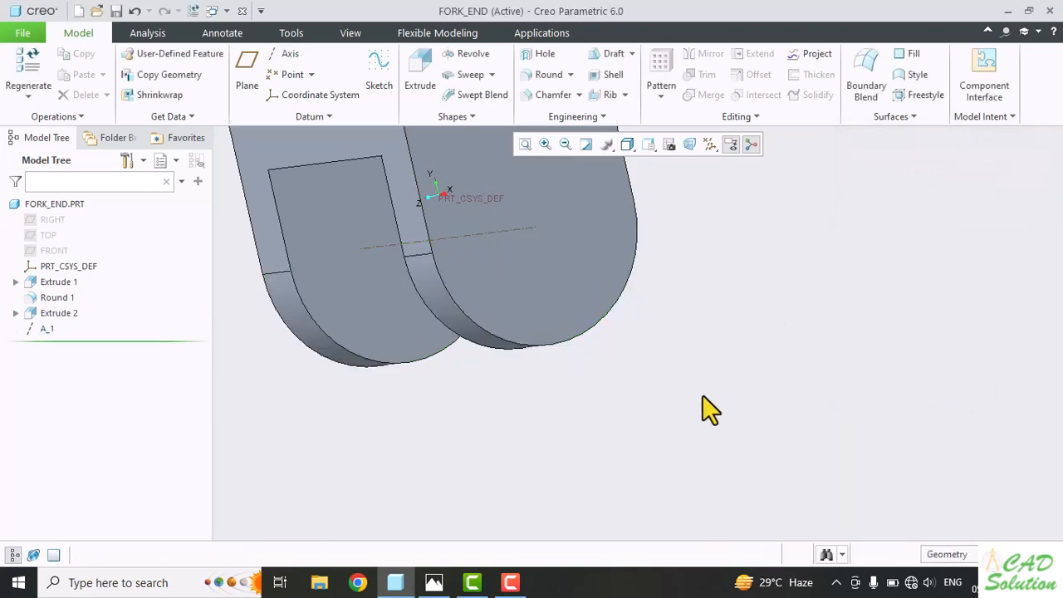
Make a simple 32 mm diameter hole coaxial with the new axis, placed on the arm's outer side face with Through All depth.
left_click(540, 55)
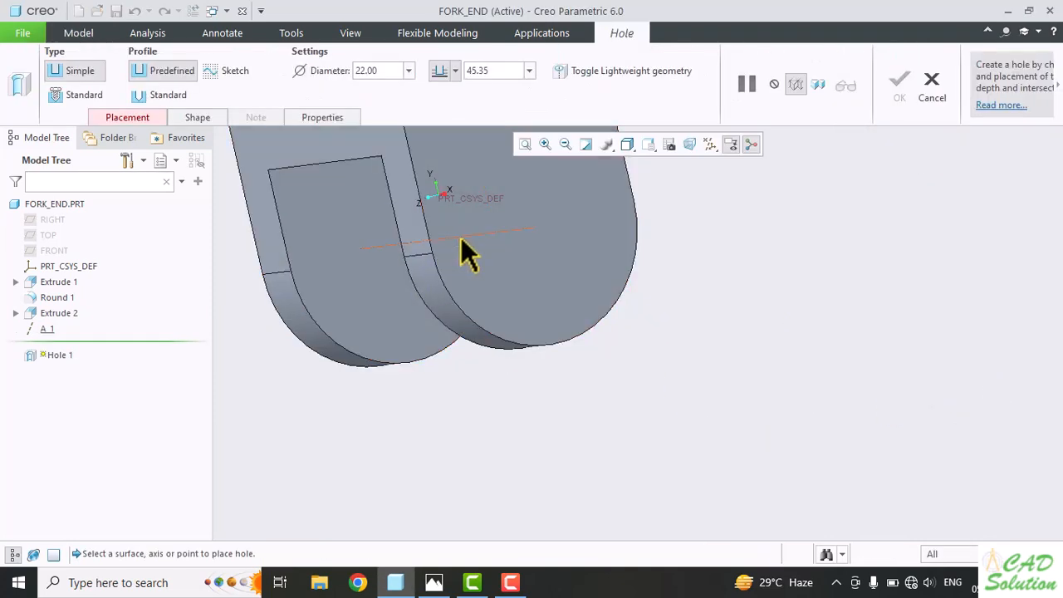
left_click(465, 235)
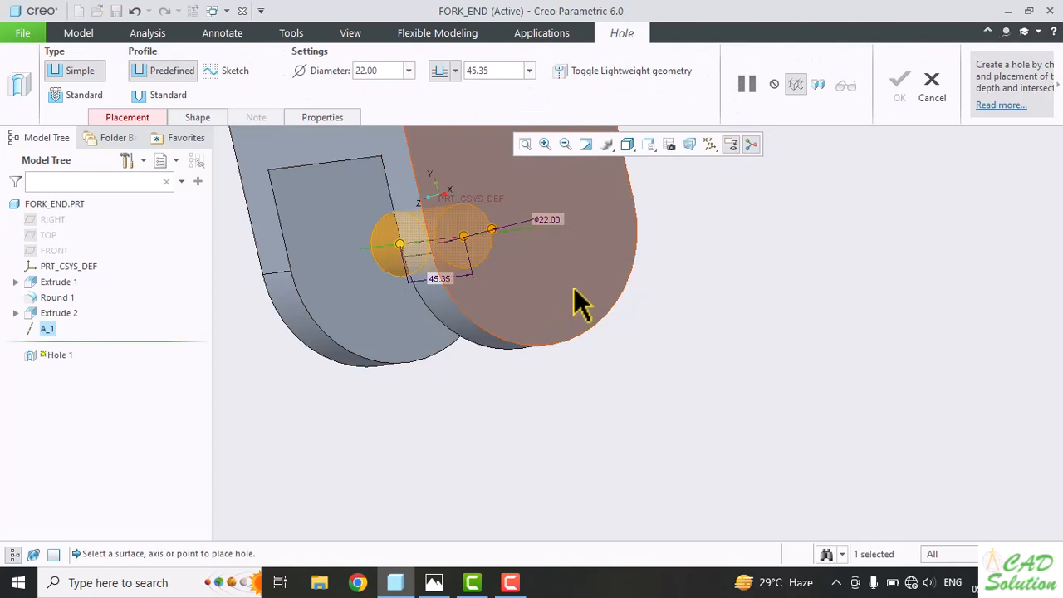
left_click(573, 292, "ctrl")
double_click(365, 70)
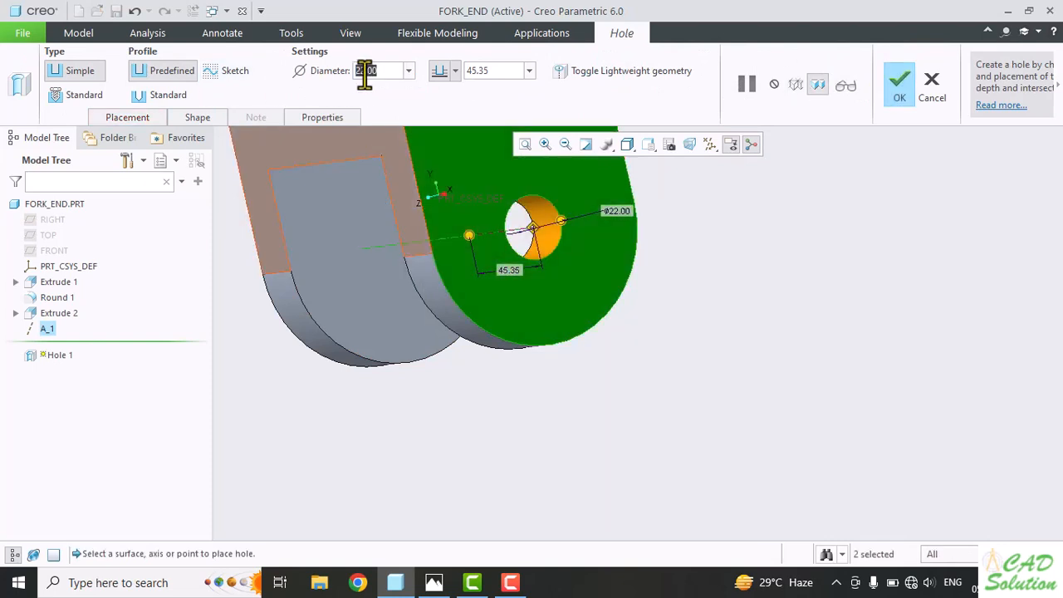
type("32")
key("Return")
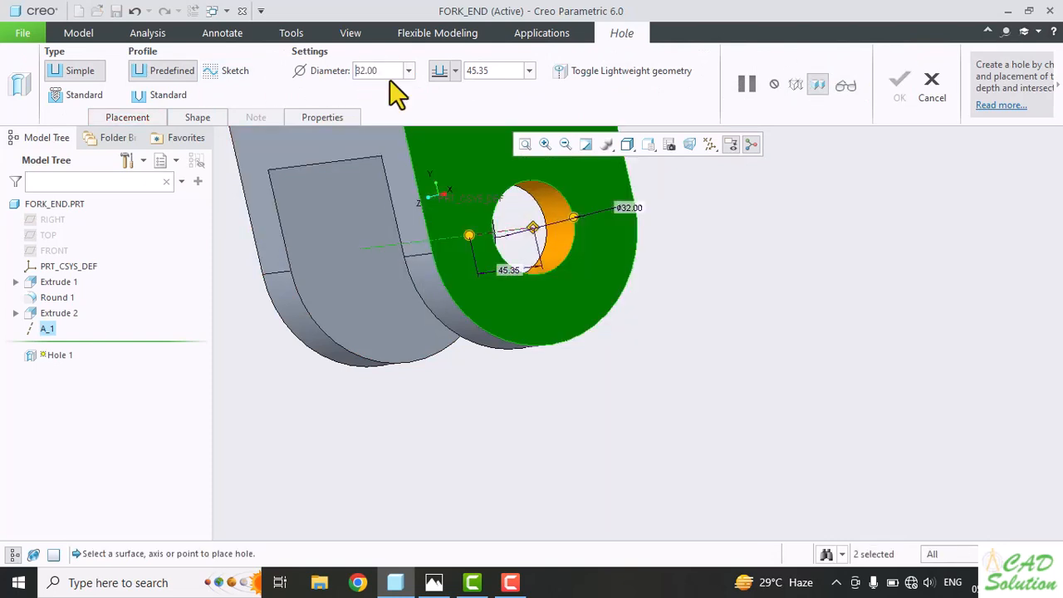
left_click(455, 71)
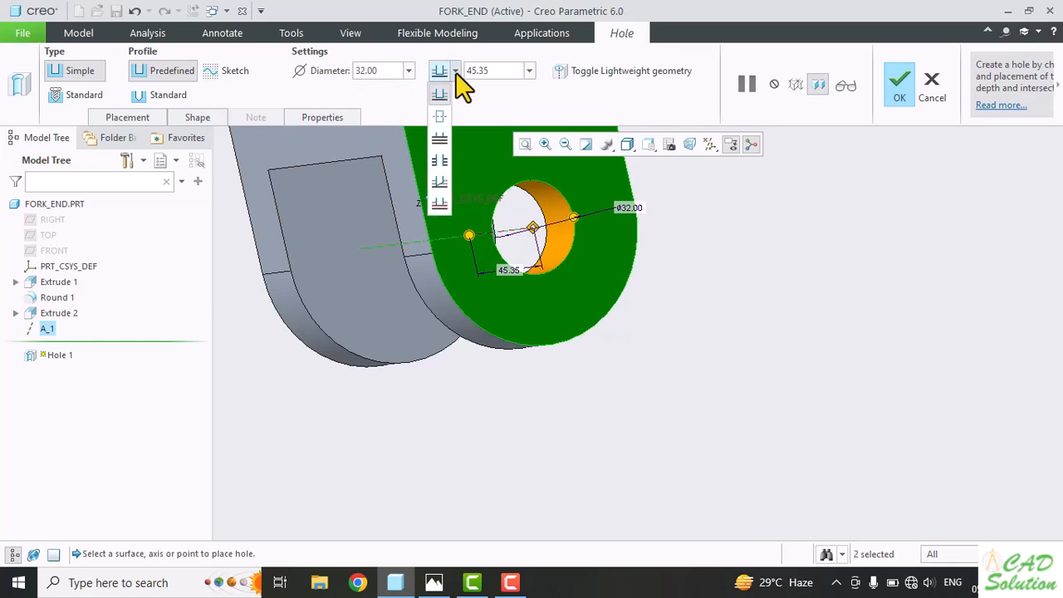
left_click(442, 161)
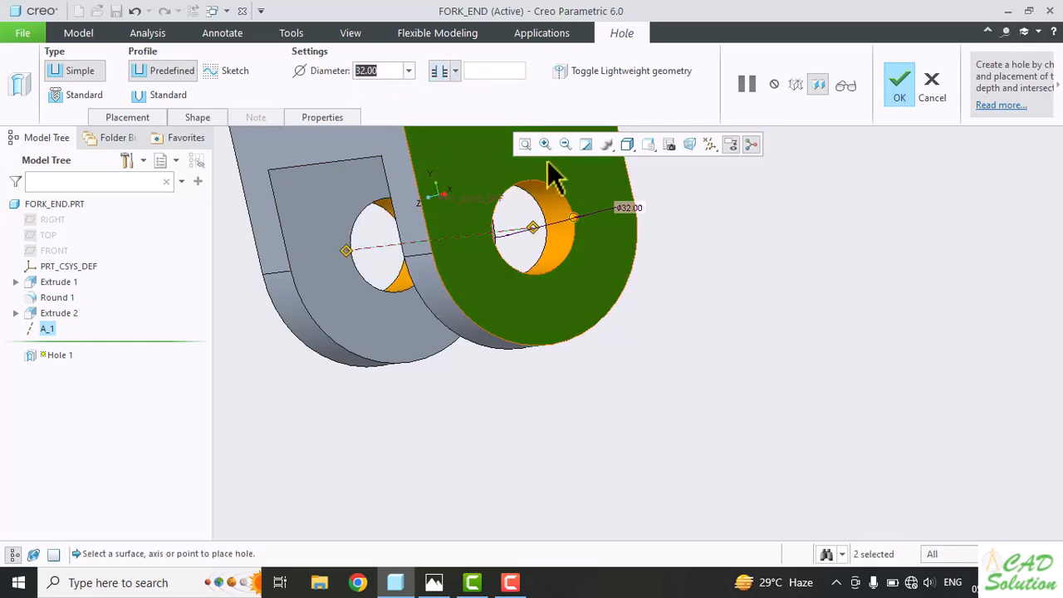
left_click(900, 80)
Check the round boss in the reference drawing, and start a Revolve sketch on the FRONT plane viewed straight on.
middle_click_drag(641, 325, 720, 330)
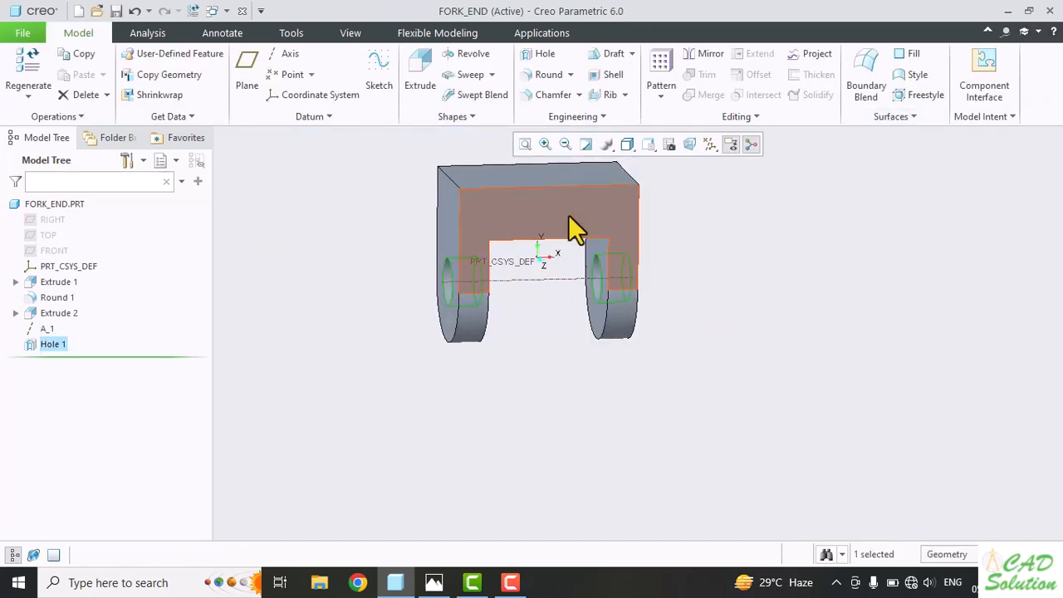
key("alt+Tab")
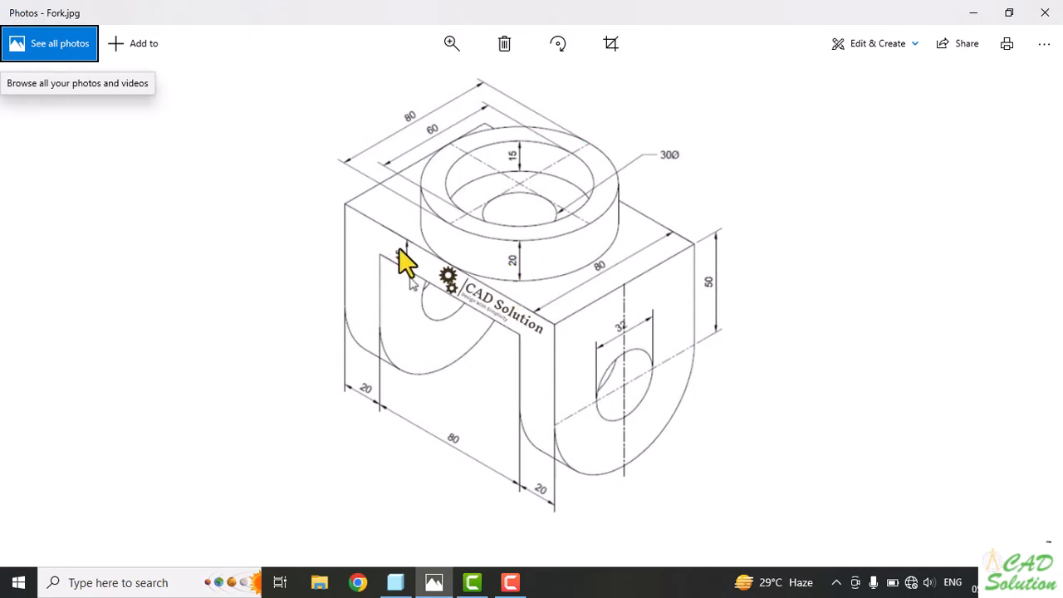
key("alt+Tab")
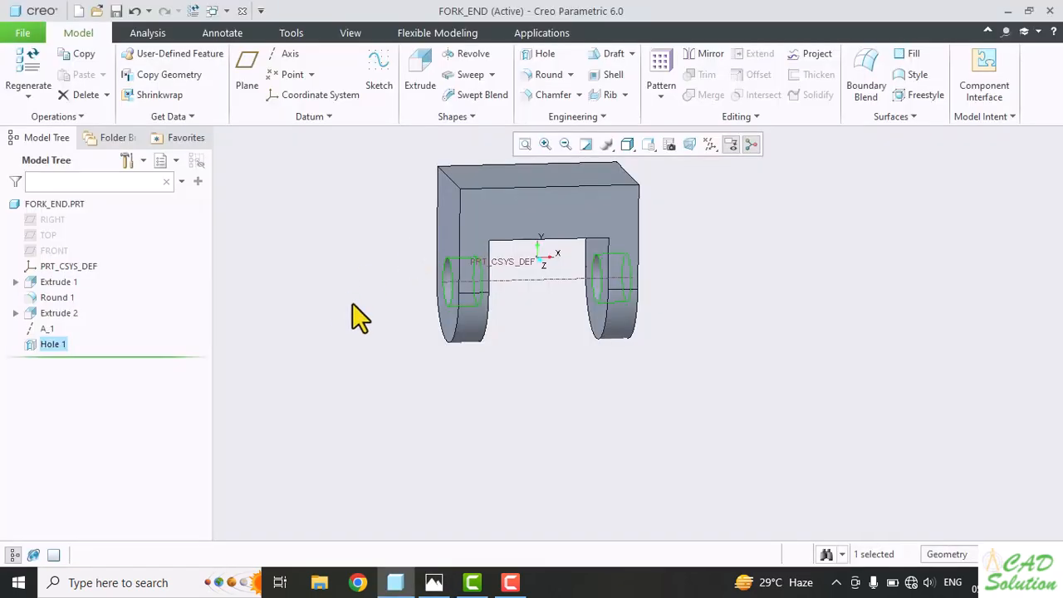
key("ctrl+d")
left_click(48, 236)
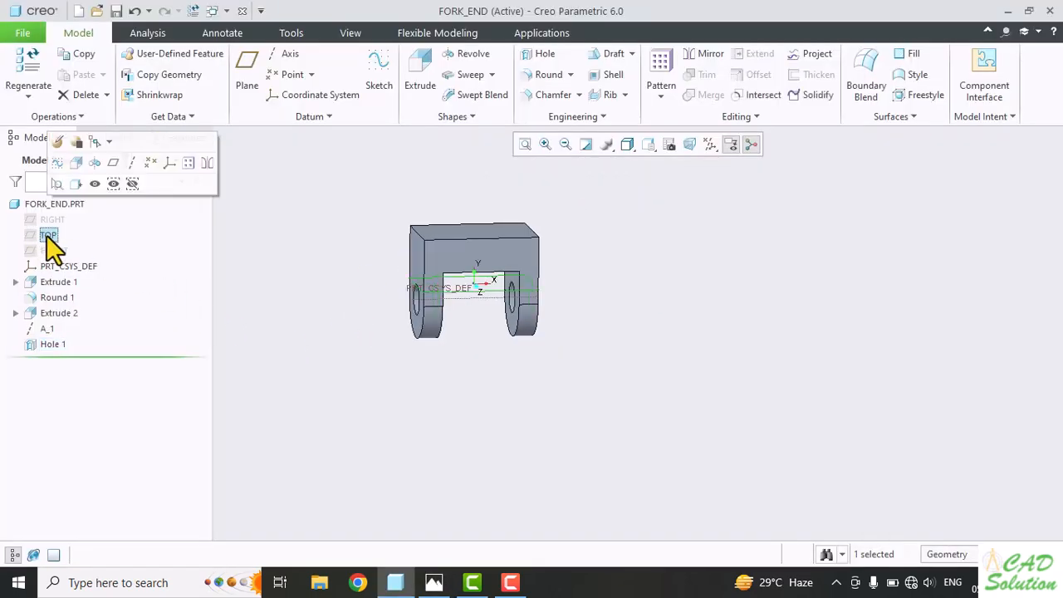
left_click(55, 219)
left_click(57, 248)
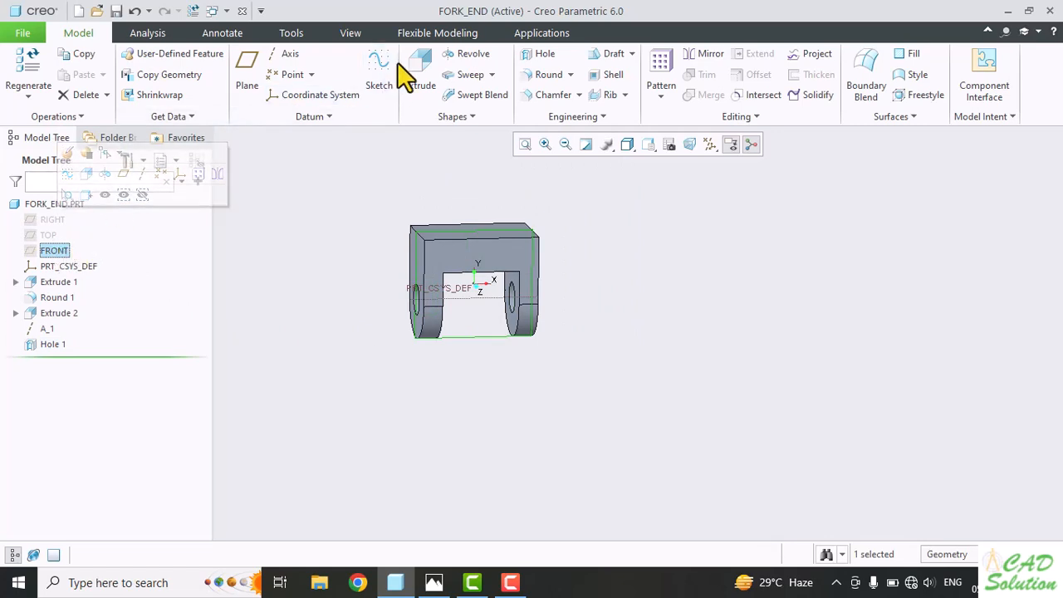
left_click(472, 54)
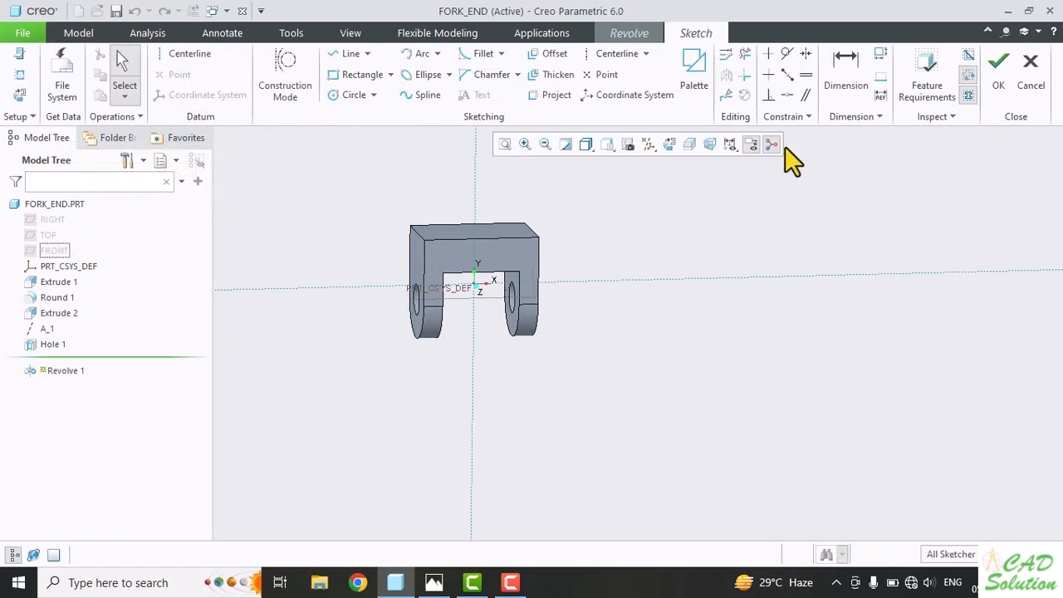
left_click(671, 145)
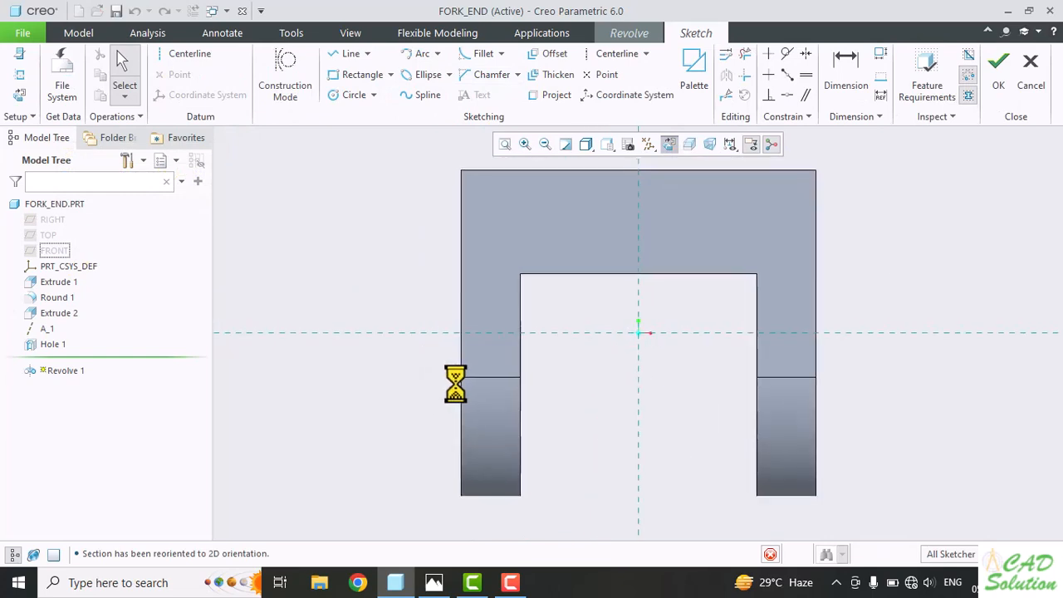
Add the upper horizontal face of the slot between the arms as a sketch reference.
left_click(21, 94)
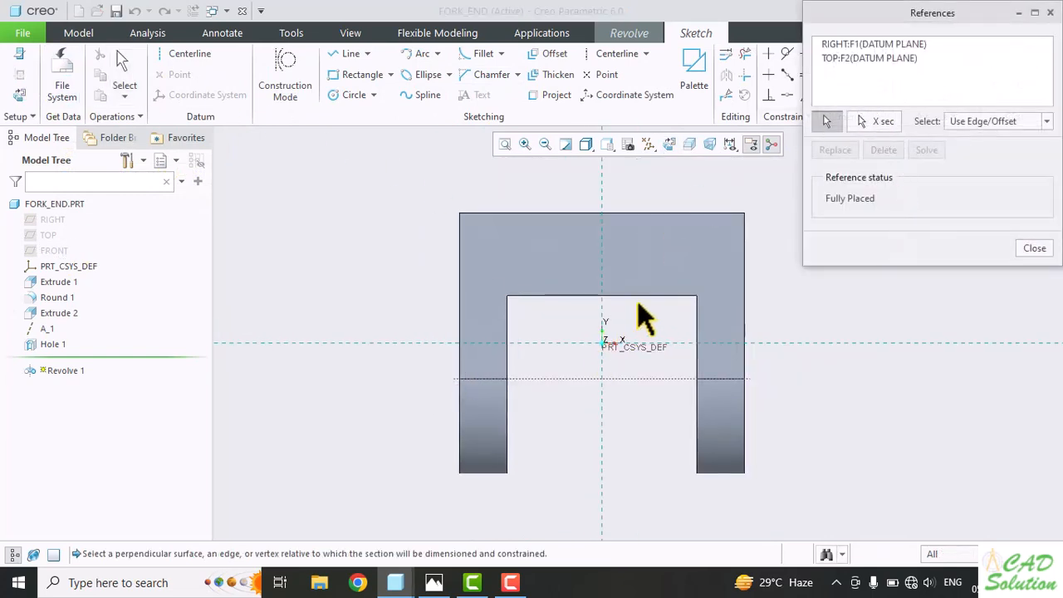
left_click(675, 296)
left_click(927, 150)
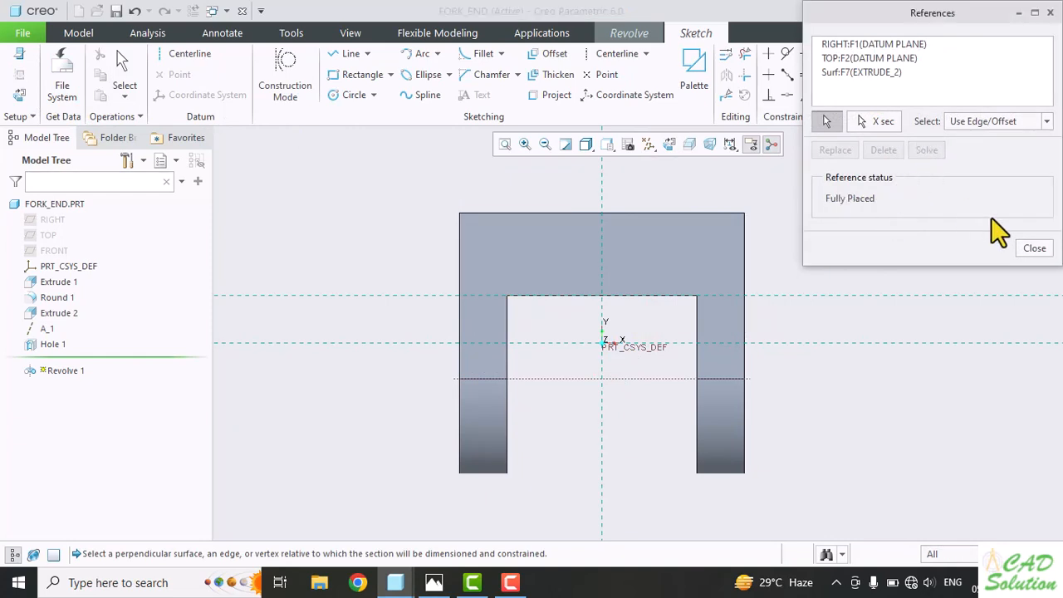
left_click(1034, 249)
Sketch a rectangle about 90 mm wide down from the block's top edge, starting about 22 mm right of the vertical reference.
left_click(339, 74)
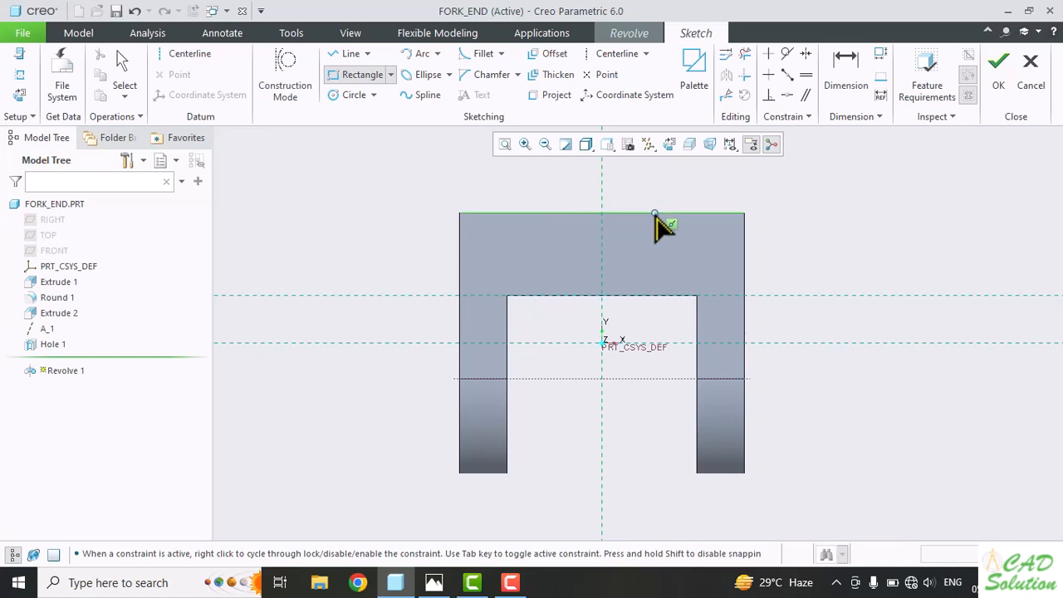
left_click(654, 214)
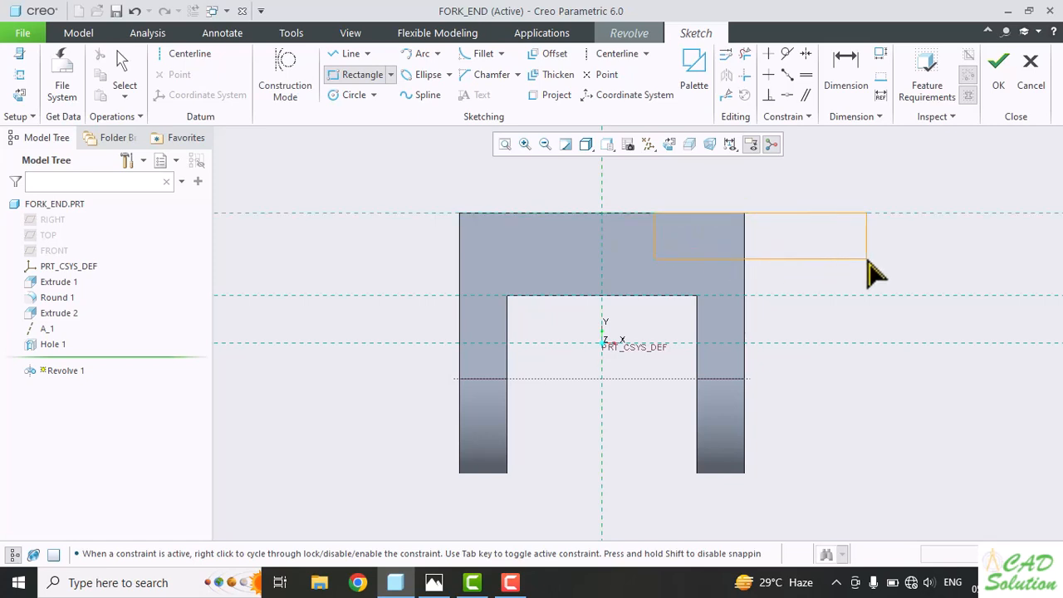
left_click(866, 258)
middle_click(868, 199)
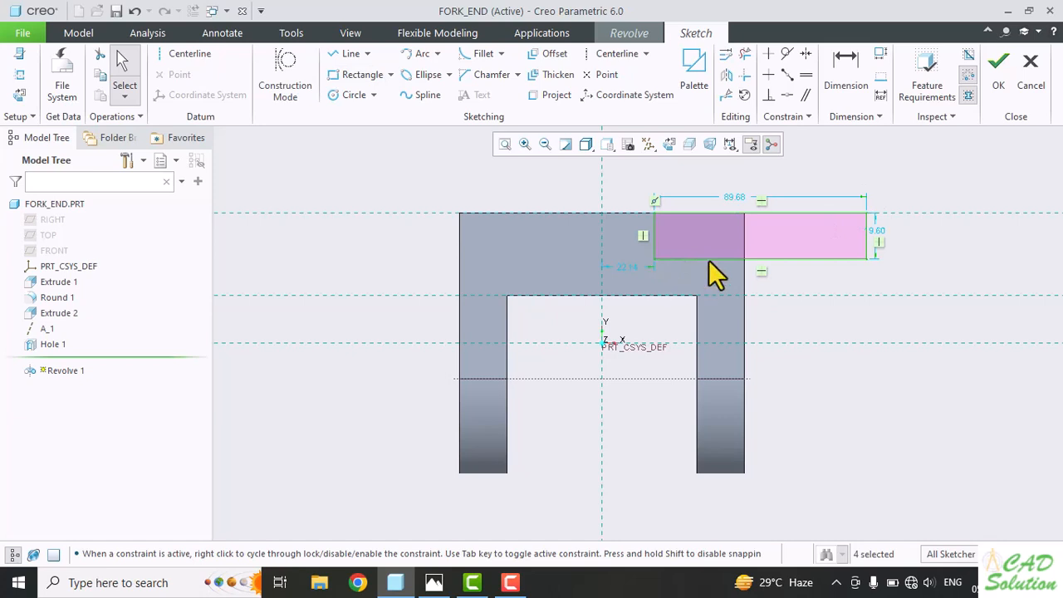
Dimension the rectangle's bottom edge 15 mm above the slot's upper reference line.
left_click(845, 83)
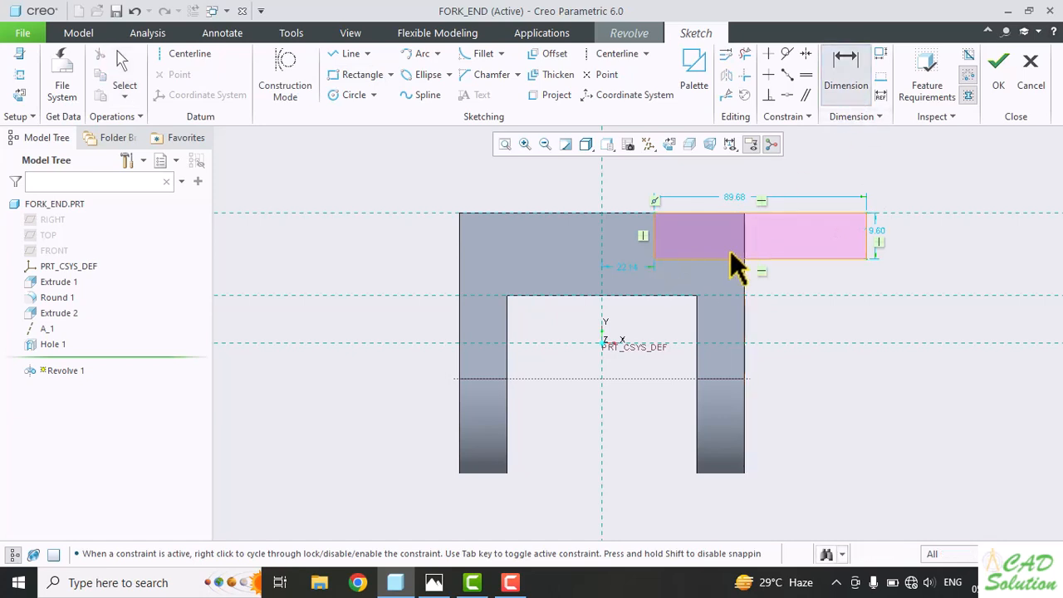
left_click(680, 294)
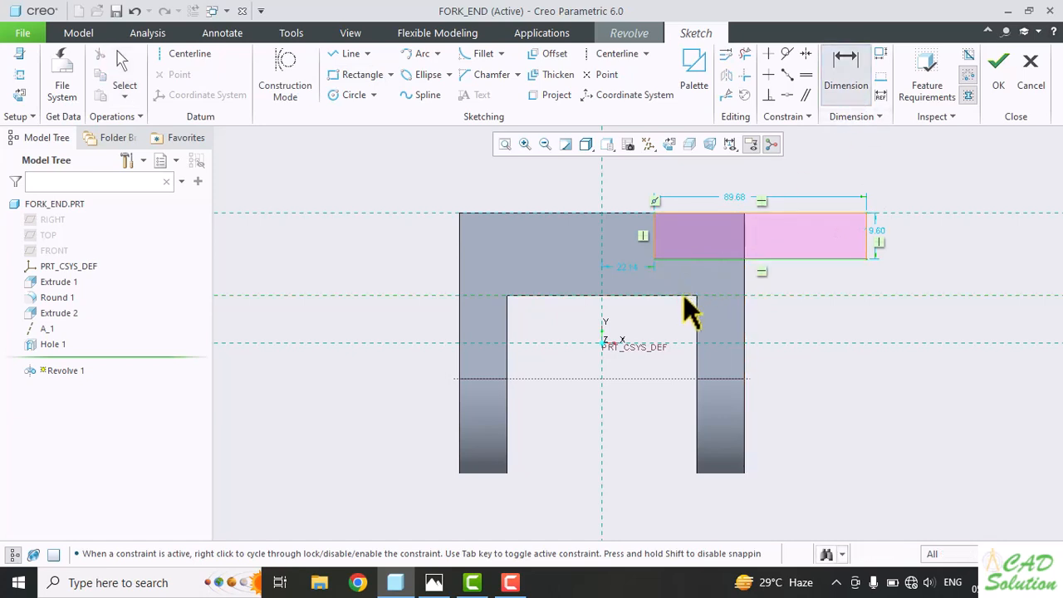
scroll(799, 278, "up", 1)
middle_click(799, 278)
type("15")
key("Return")
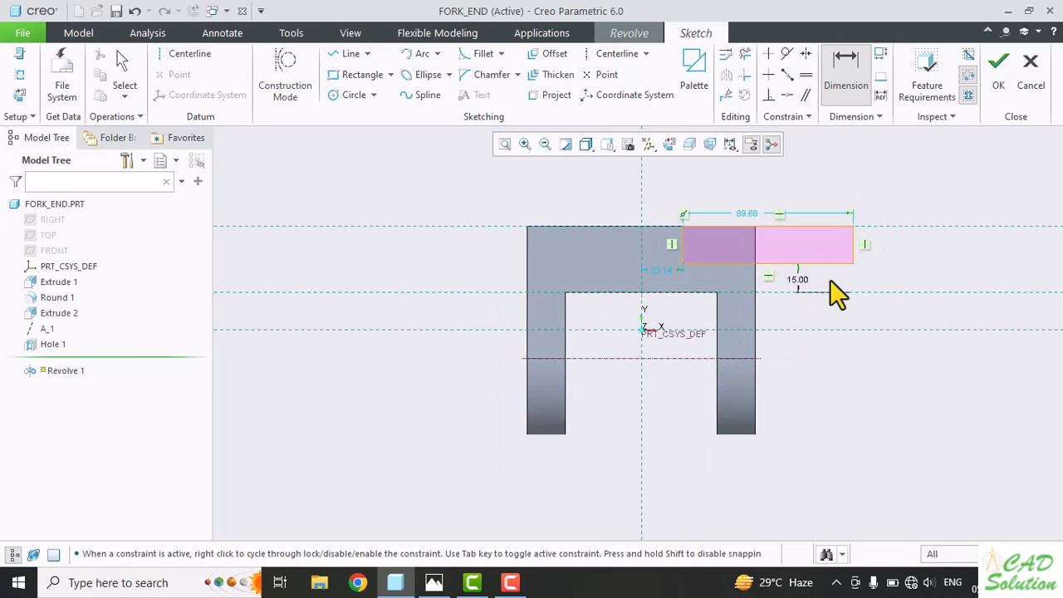
Add a vertical geometry centreline along the vertical reference as the axis of revolution.
left_click(187, 55)
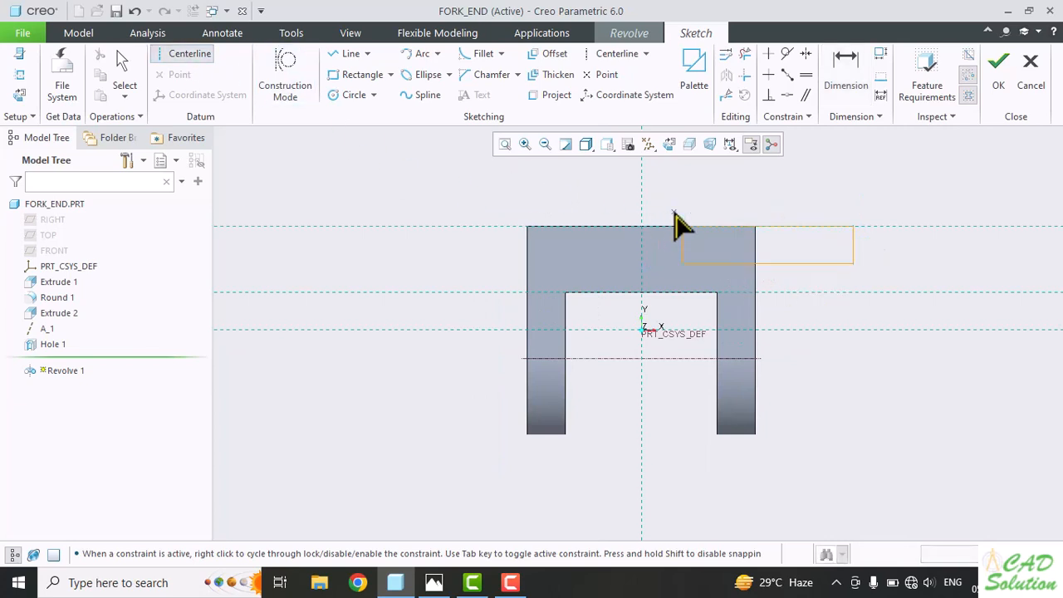
left_click(640, 200)
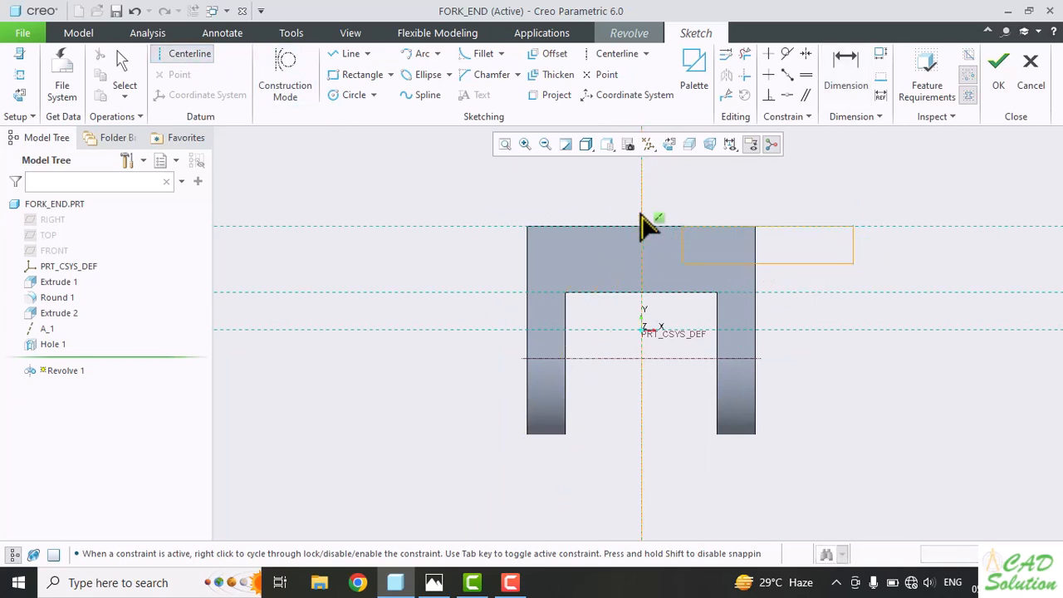
left_click(641, 212)
middle_click(668, 211)
Set the diameter dimension of the rectangle's inner side about the centreline to 80 mm and finish the sketch.
scroll(668, 211, "up", 4)
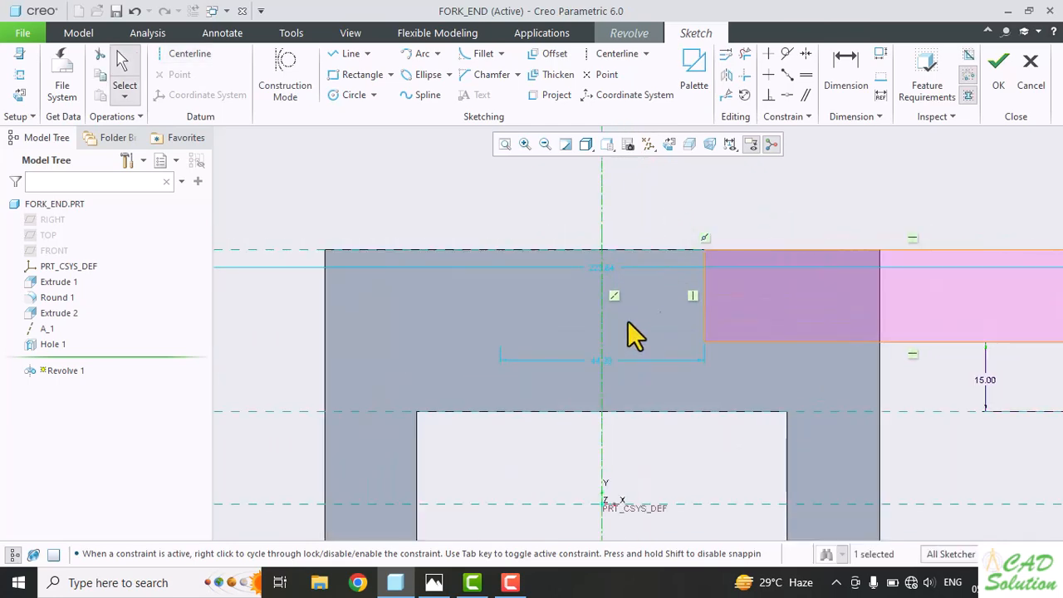
double_click(601, 361)
type("80")
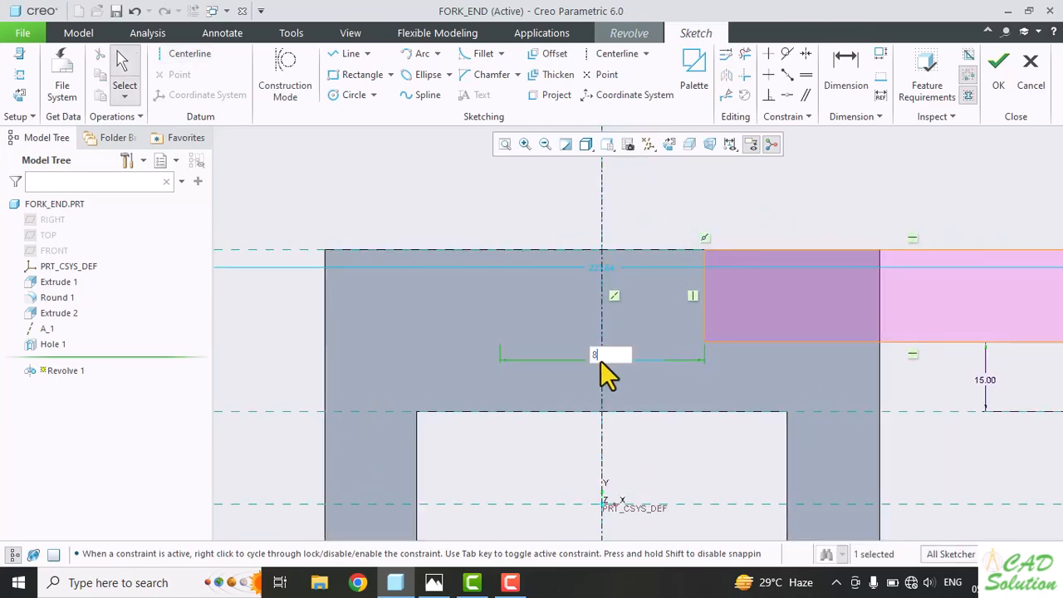
key("Return")
scroll(610, 390, "down", 2)
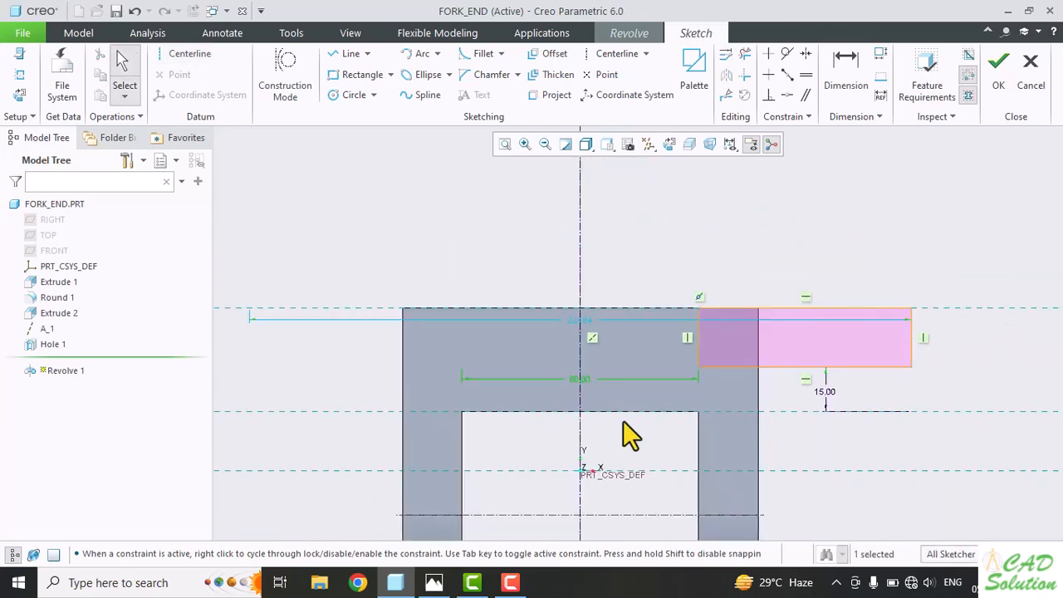
left_click(997, 83)
Revolve the rectangle 360° with Remove Material to cut the block's top down around the round boss.
middle_click_drag(562, 265, 564, 290)
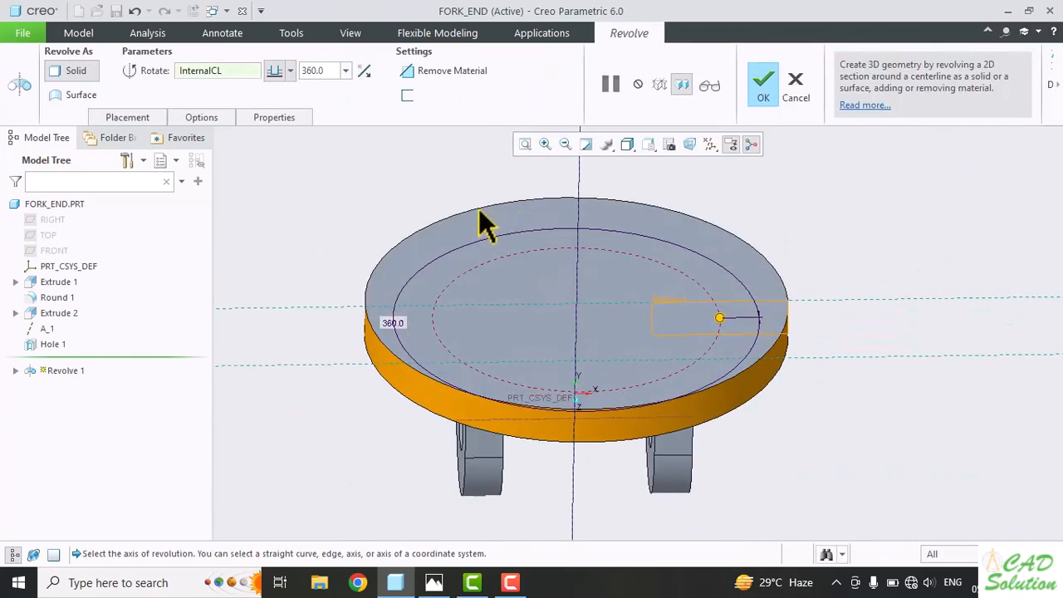
left_click(448, 74)
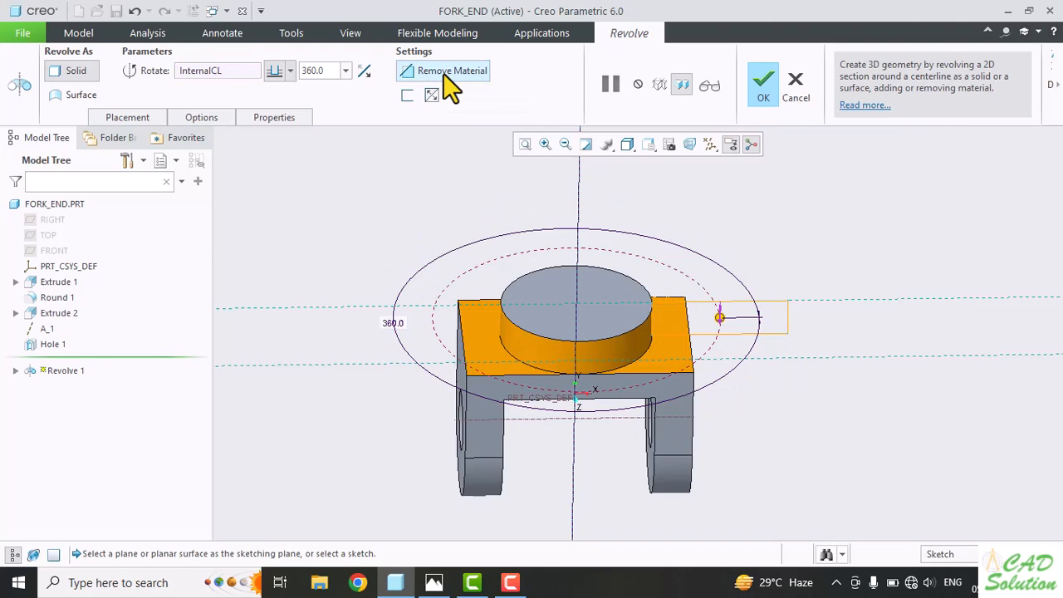
left_click(764, 78)
scroll(475, 245, "up", 3)
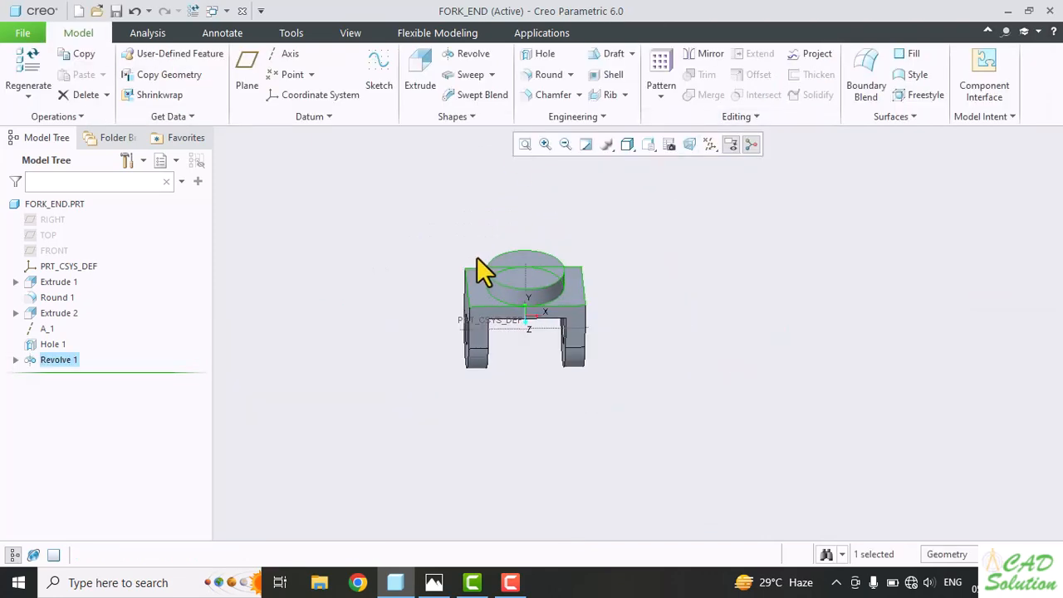
Check the boss recess dimensions in the Fork.jpg drawing and place a simple hole on the boss's top face, coaxial with its axis.
left_click(550, 272)
key("alt+Tab")
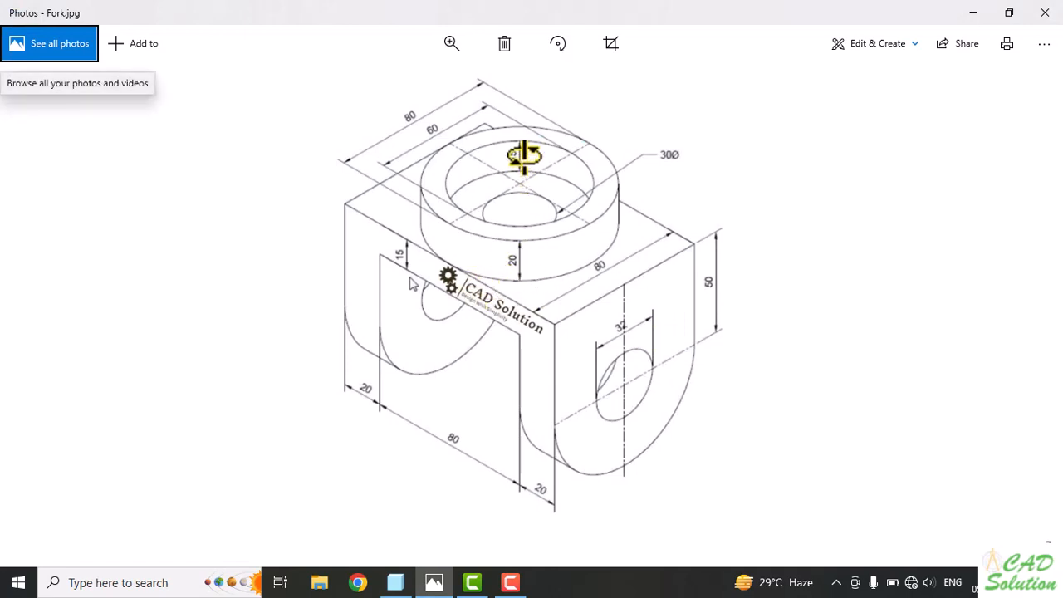
key("alt+Tab")
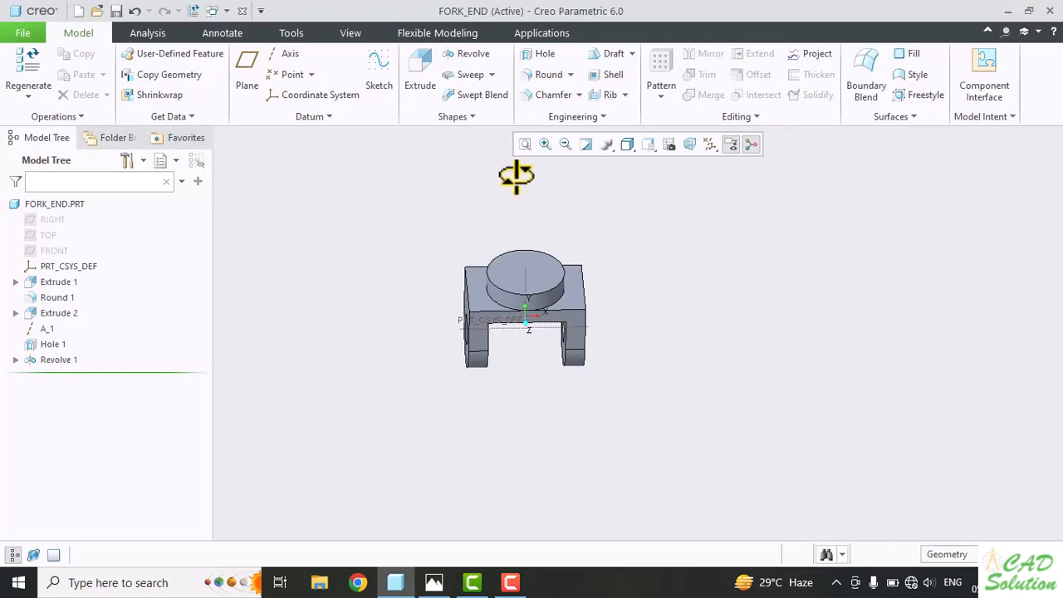
scroll(507, 299, "down", 2)
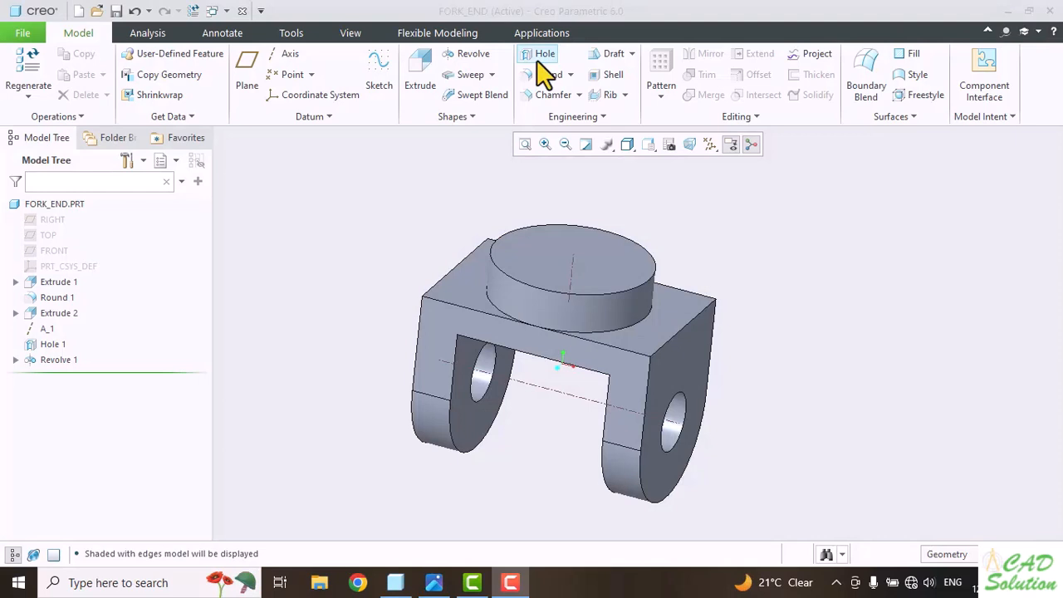
left_click(540, 54)
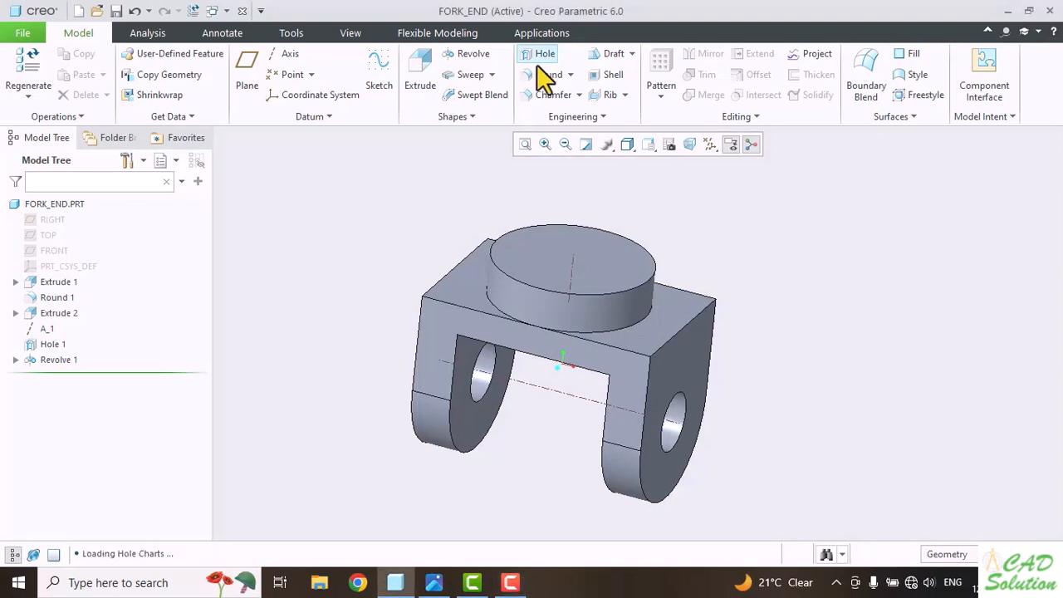
left_click(572, 264)
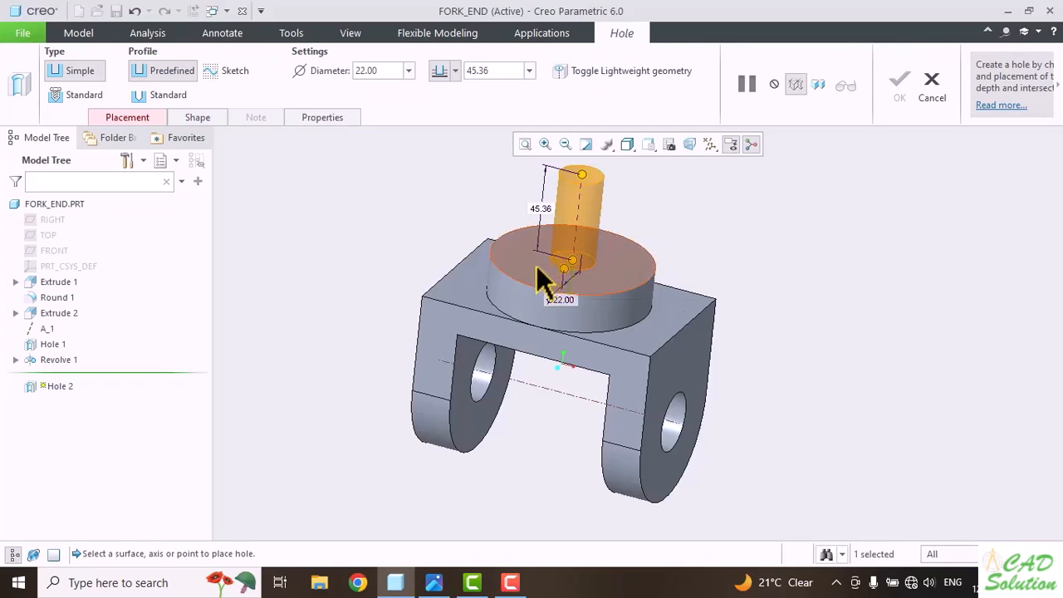
Set the boss recess hole to 60 mm diameter and 15 mm depth and create it.
left_click(396, 72)
type("60")
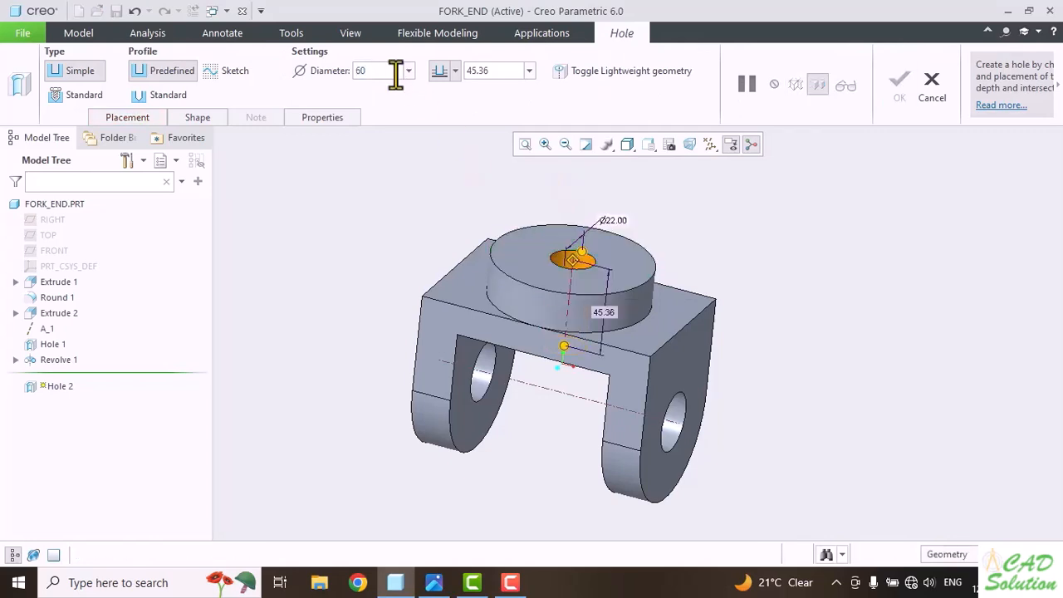
key("Return")
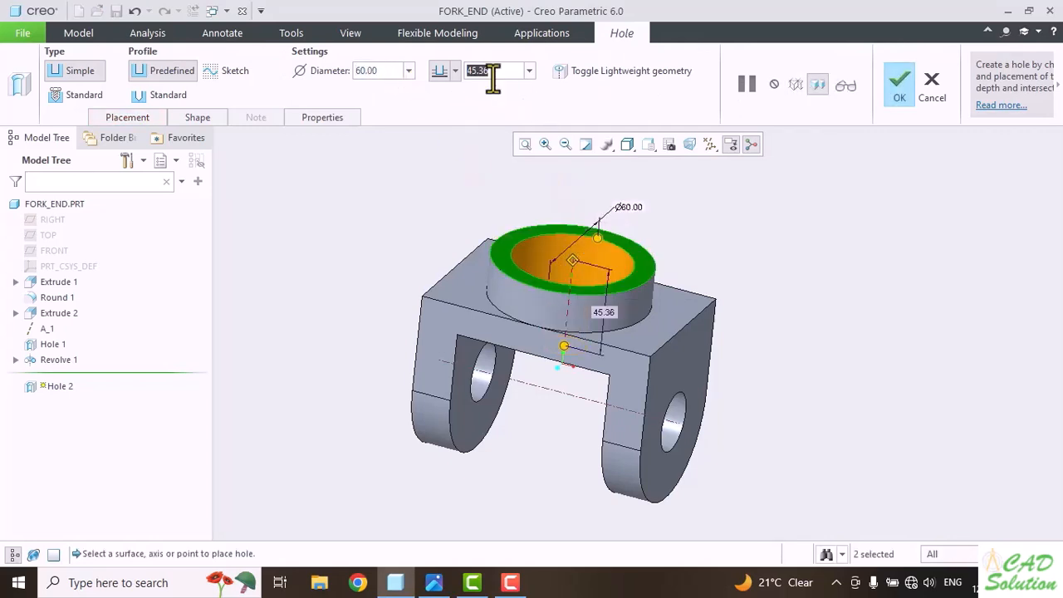
type("15")
key("Return")
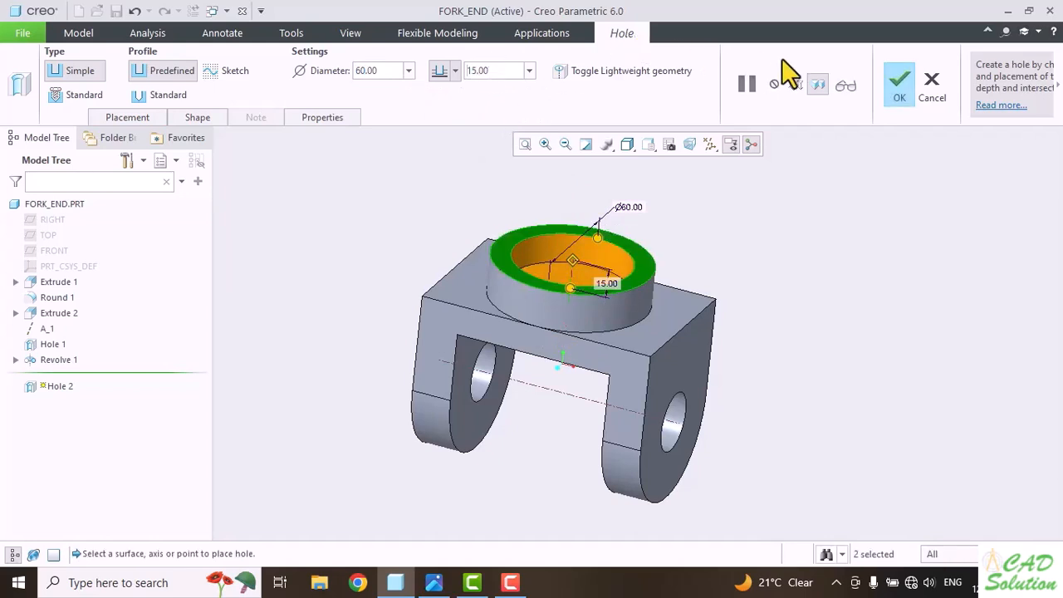
left_click(901, 82)
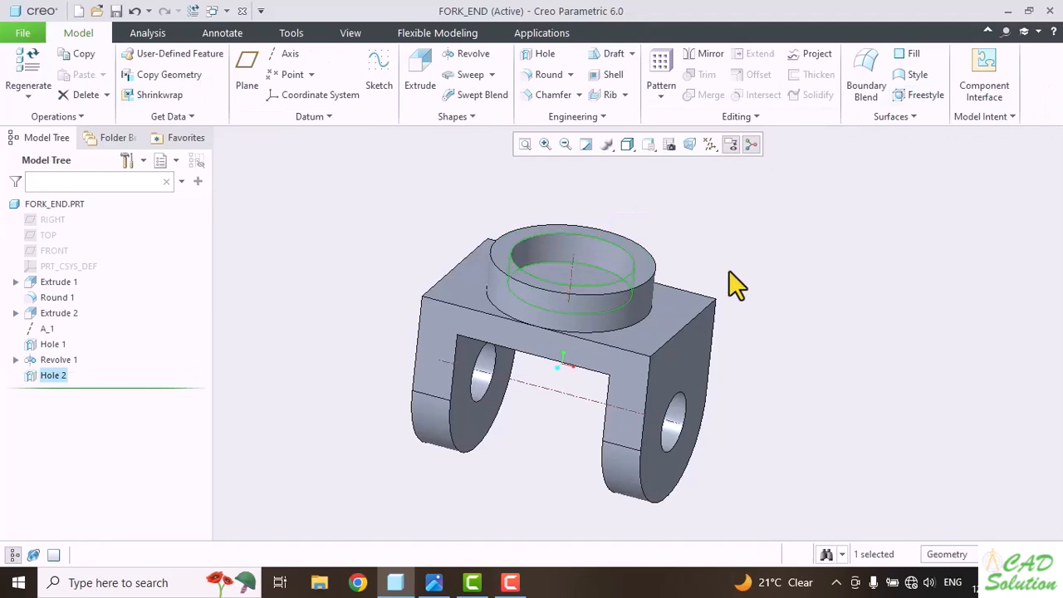
Check the central bore in the Fork.jpg drawing and place another simple hole on the recess floor, coaxial with the boss axis.
key("alt+Tab")
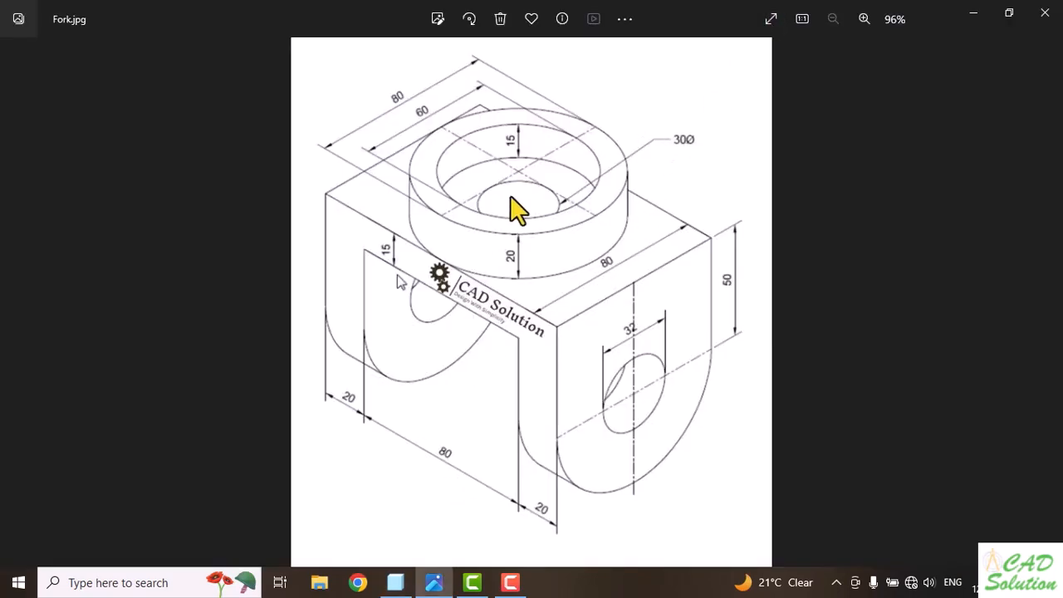
key("alt+Tab")
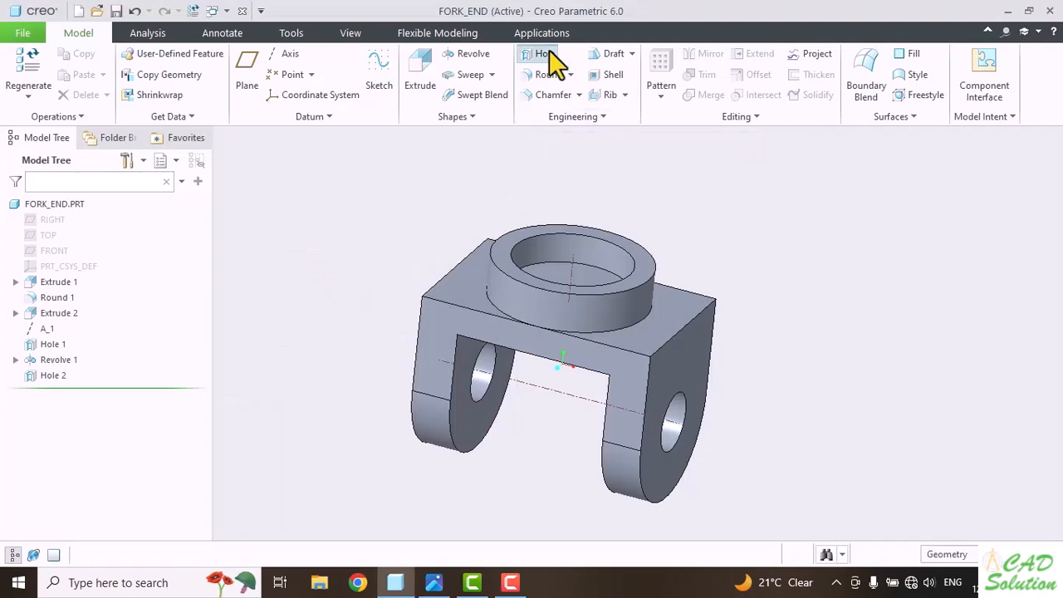
left_click(544, 54)
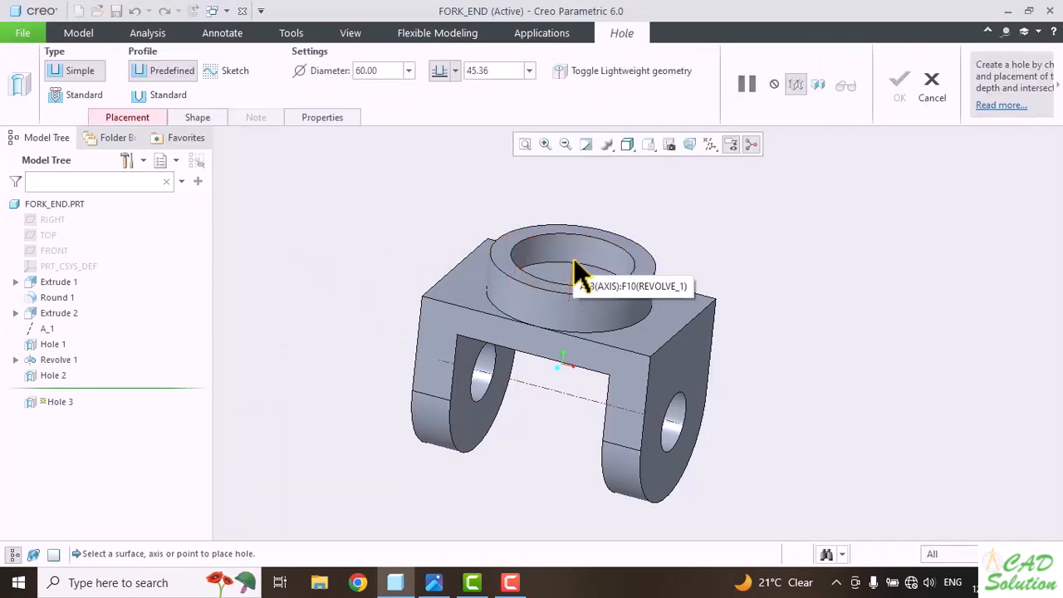
left_click(574, 259)
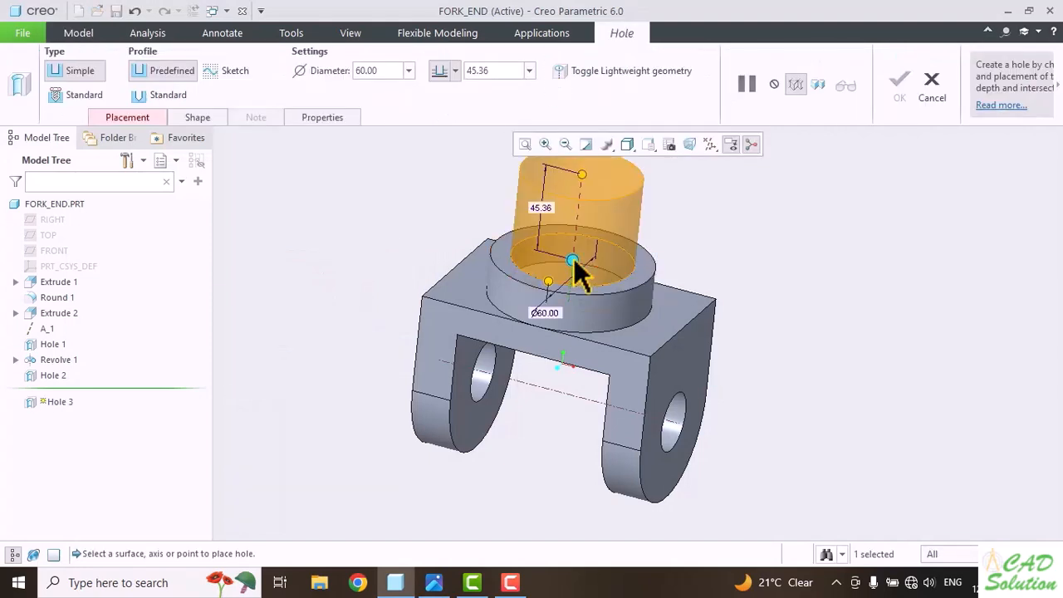
left_click(563, 274, "ctrl")
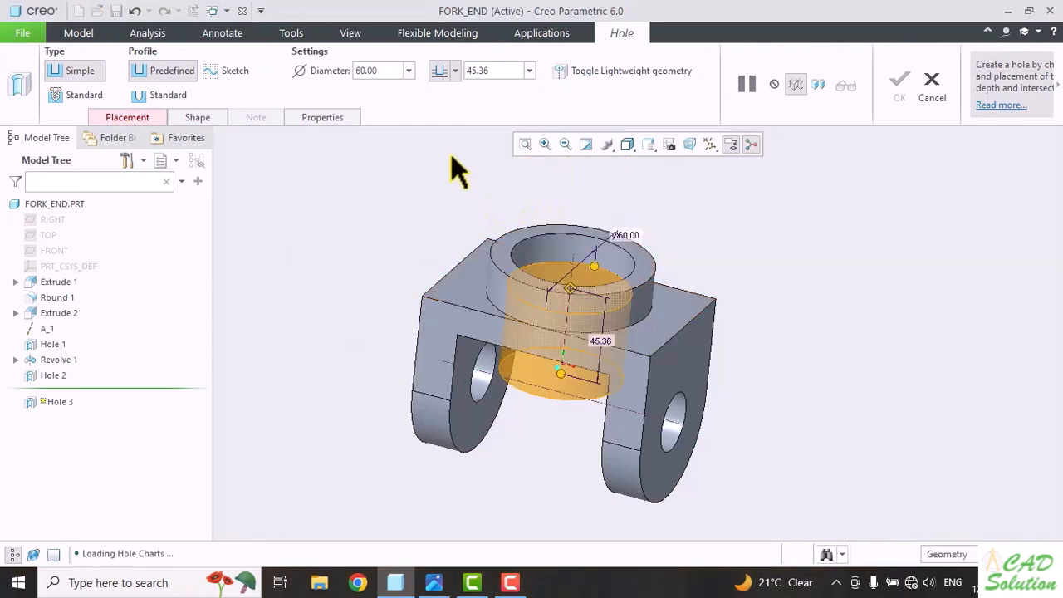
Set the central bore's diameter to 30 mm, make it run through all surfaces, and create it.
double_click(385, 69)
type("30")
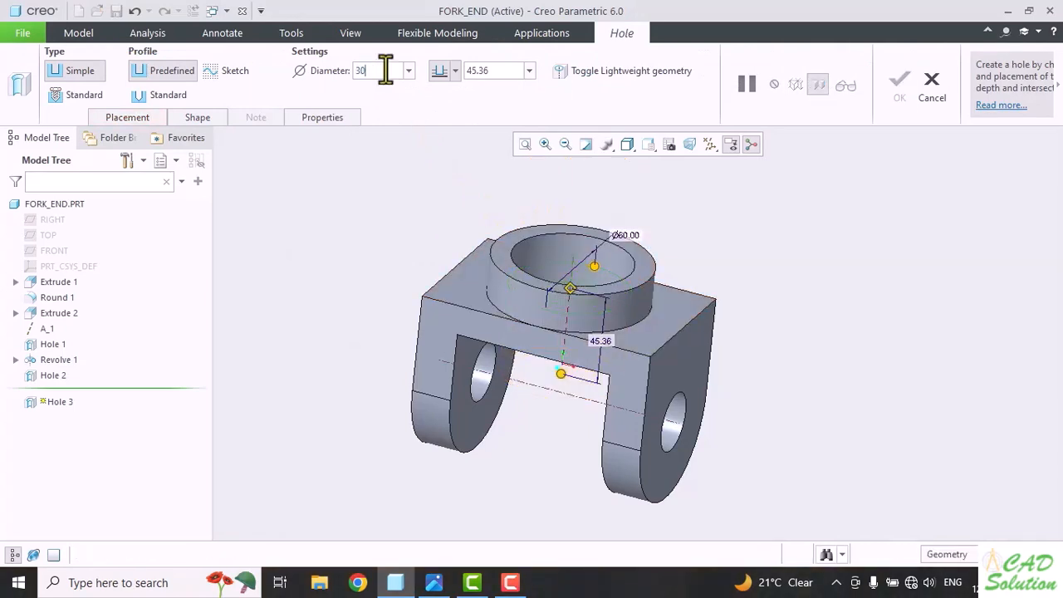
key("Return")
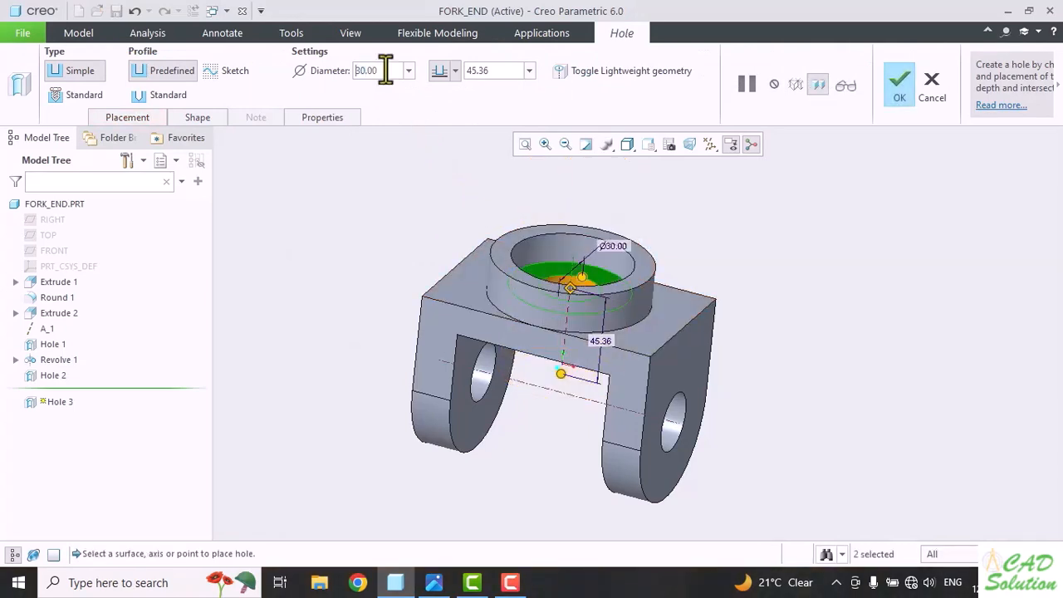
left_click(455, 73)
left_click(438, 161)
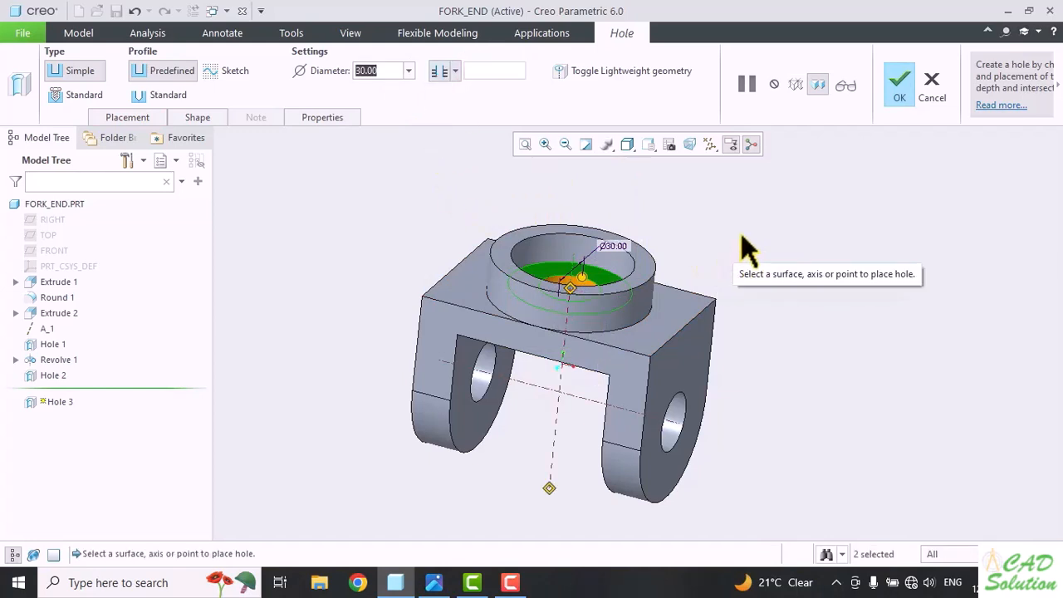
left_click(901, 94)
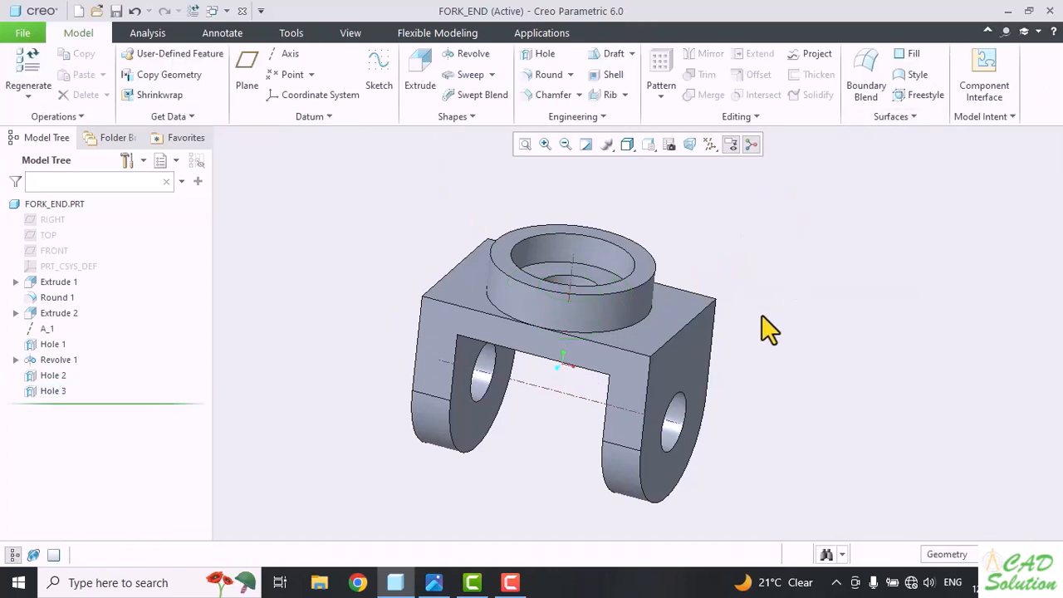
mouse_move(768, 329)
middle_mouse_down()
mouse_move(756, 341)
mouse_move(756, 329)
middle_mouse_up()
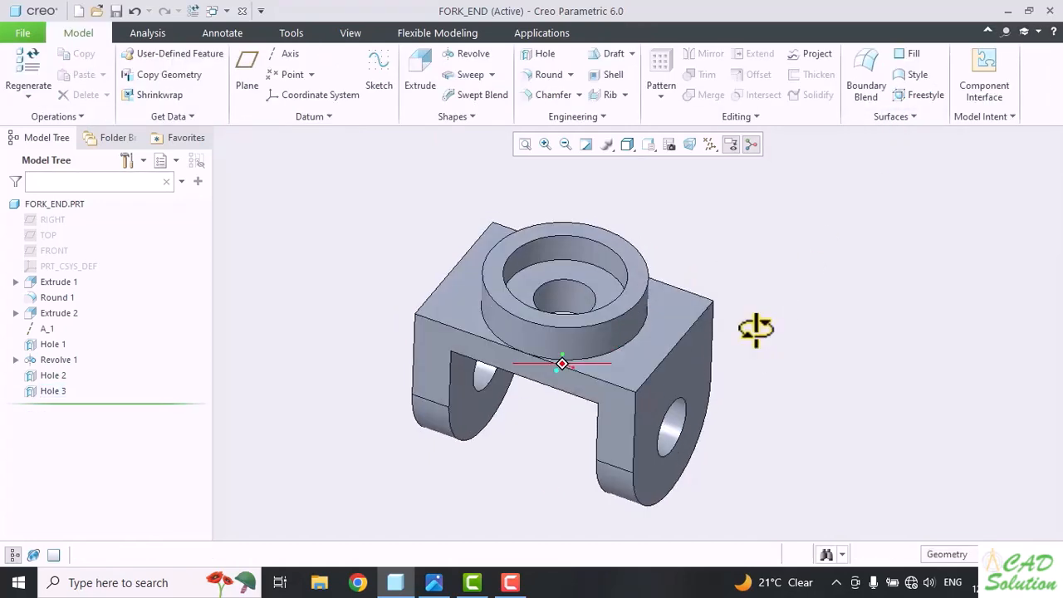